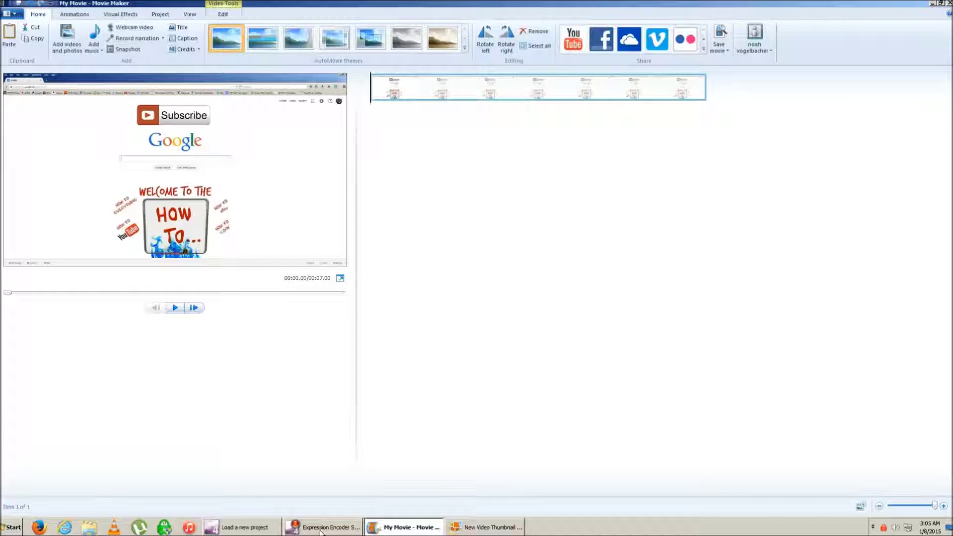
# Set the duration of the image clip on the timeline to 10.00 seconds.
pyautogui.moveTo(320, 533)
pyautogui.click(216, 15)
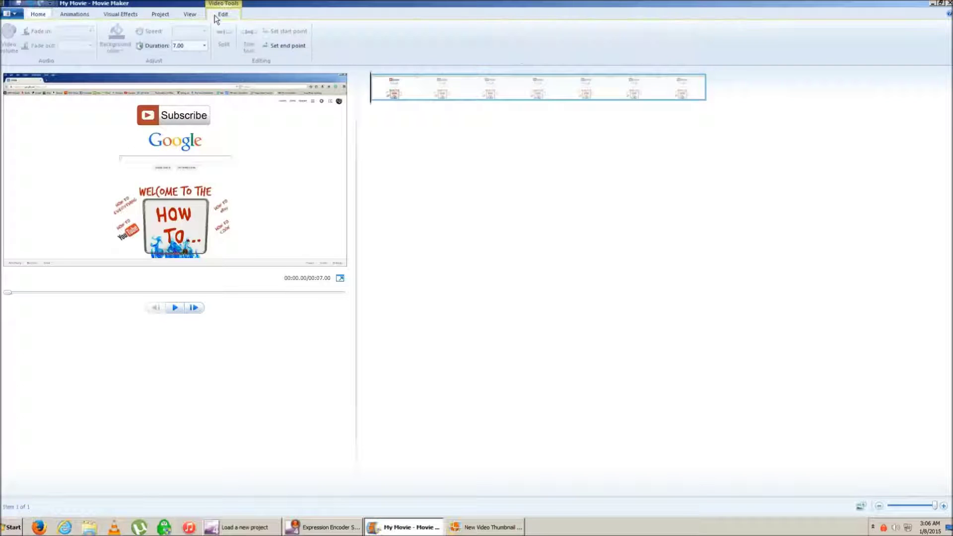
pyautogui.click(204, 45)
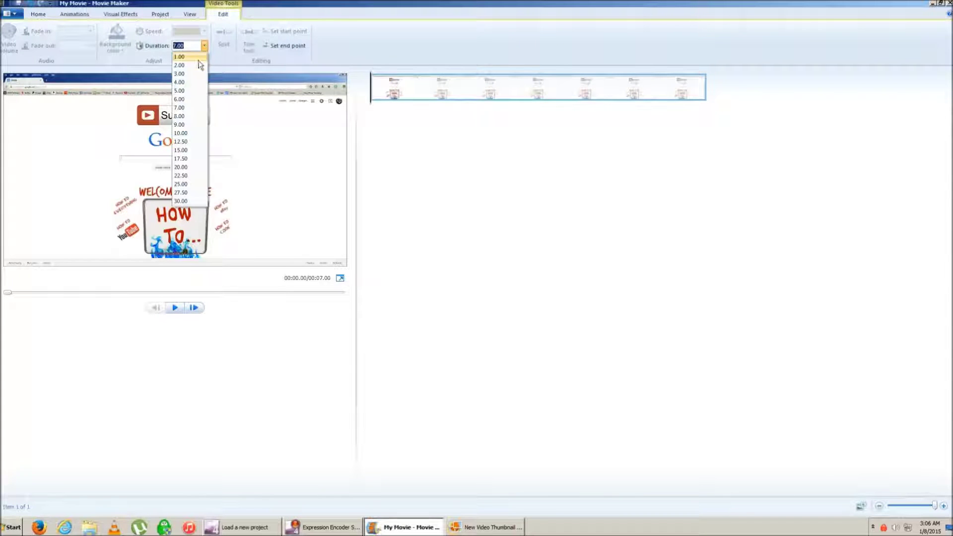
pyautogui.click(198, 133)
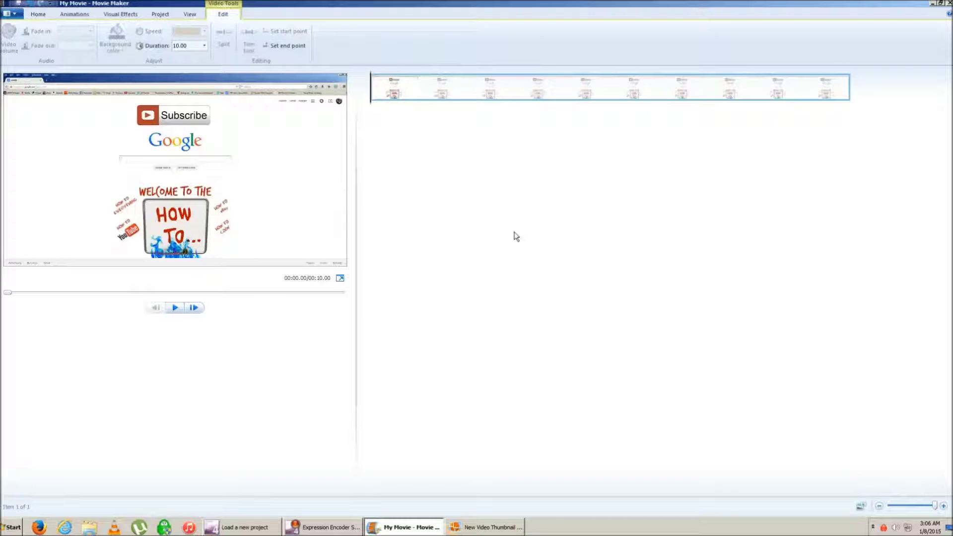
# Export the movie to the Desktop with the high-definition display setting, naming the MP4 file Thumbnail.
pyautogui.click(14, 17)
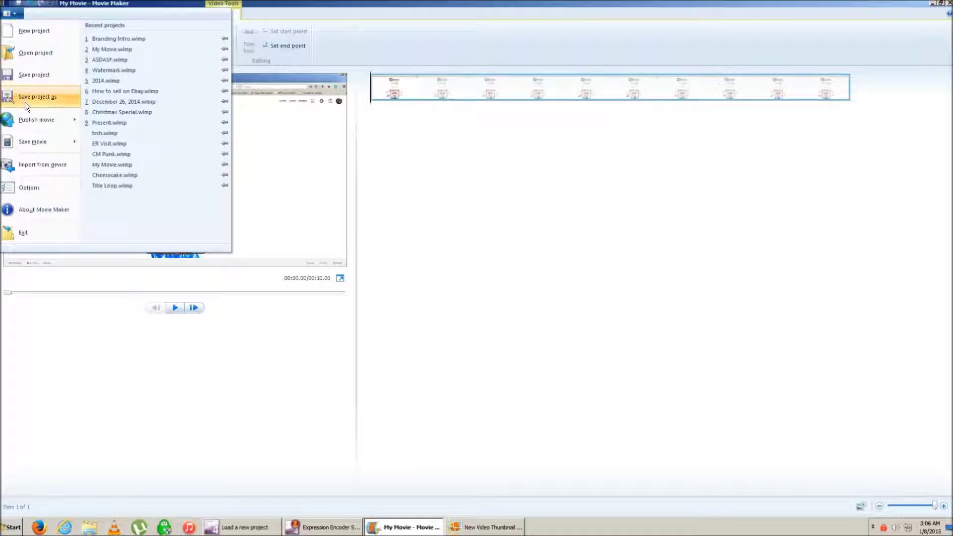
pyautogui.moveTo(38, 144)
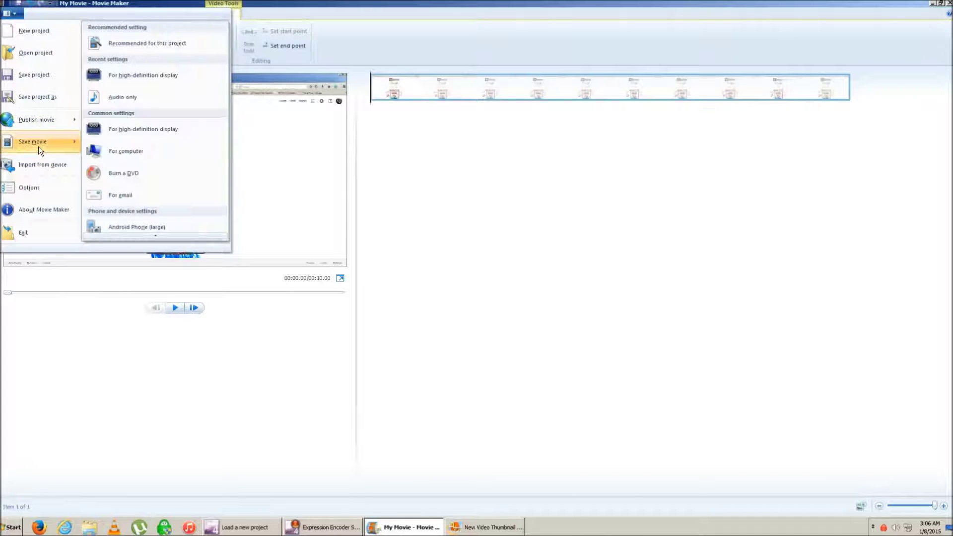
pyautogui.click(141, 77)
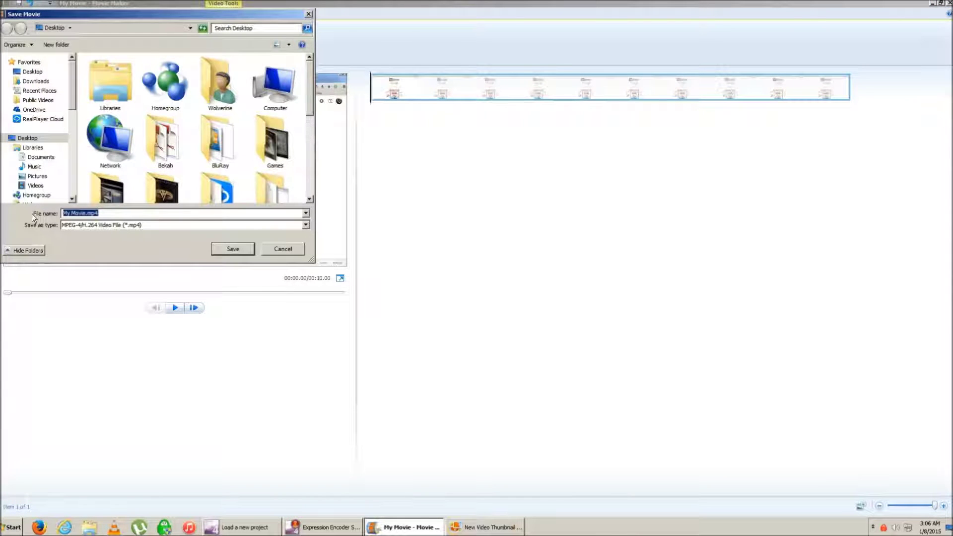
pyautogui.write('Thumbnail')
pyautogui.press('Return')
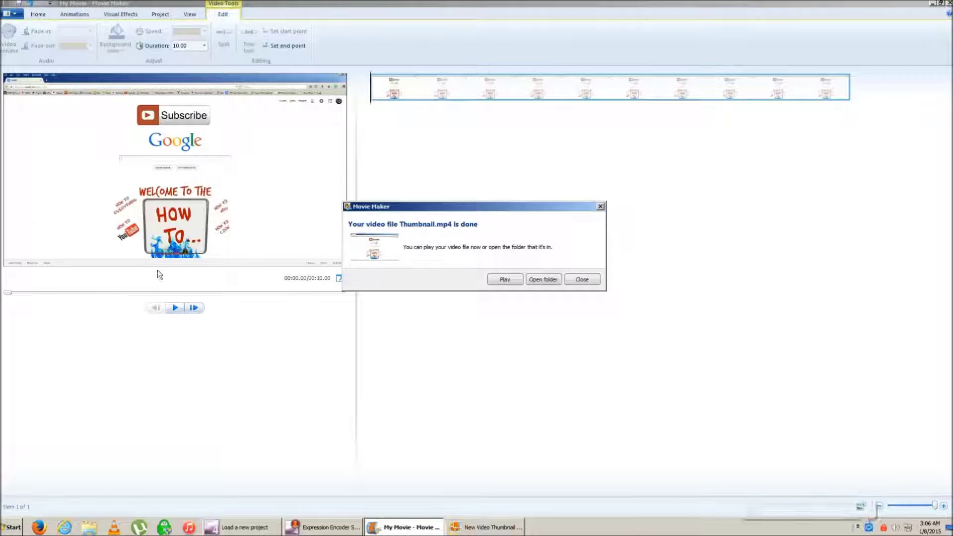
pyautogui.click(583, 280)
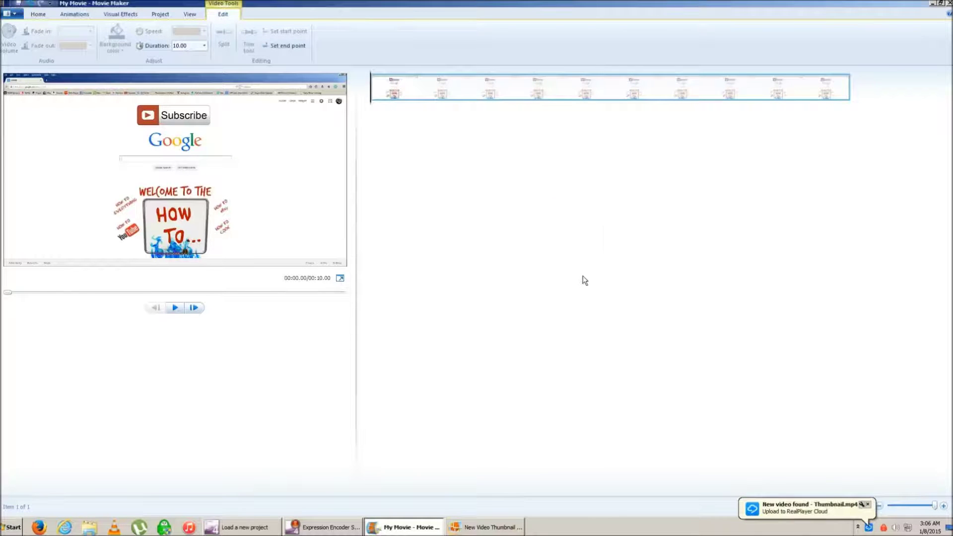
# Close the movie project without saving its changes and close the New Video Thumbnail.jpg preview.
pyautogui.click(946, 3)
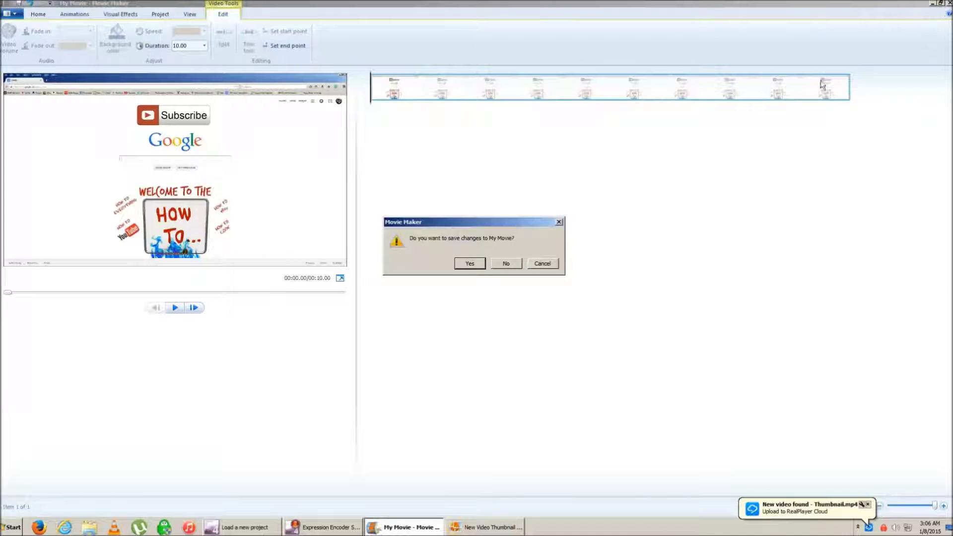
pyautogui.click(505, 263)
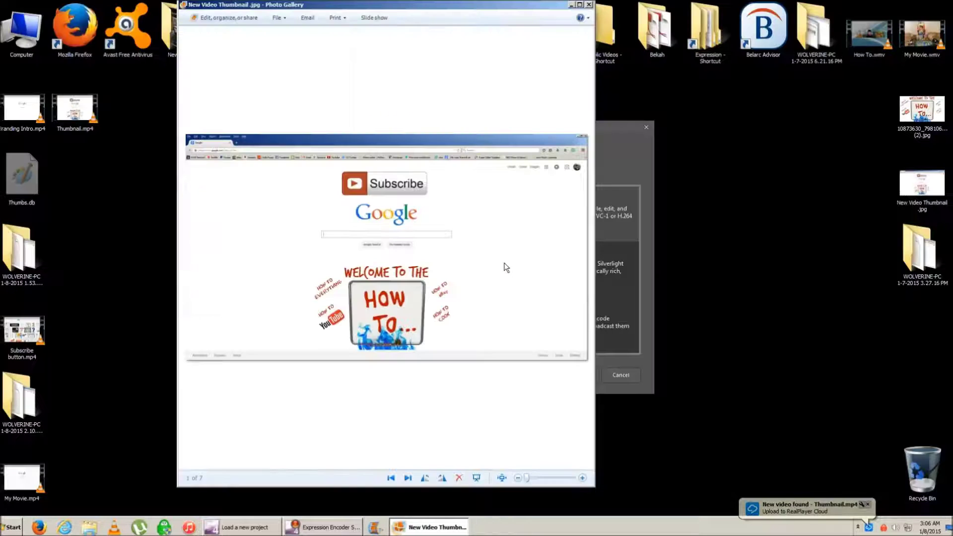
pyautogui.click(589, 5)
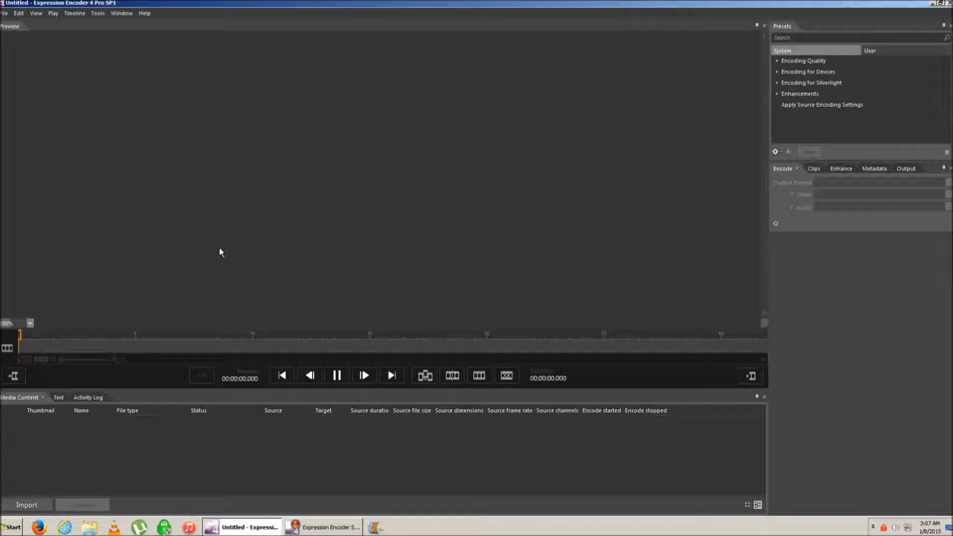
# Import Thumbnail.mp4 from the Desktop into Expression Encoder.
pyautogui.click(40, 505)
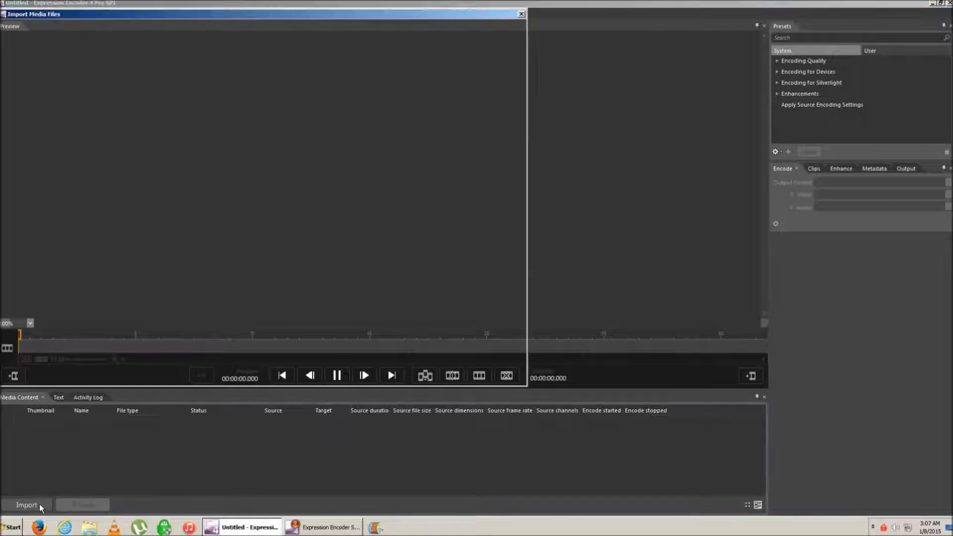
pyautogui.click(33, 72)
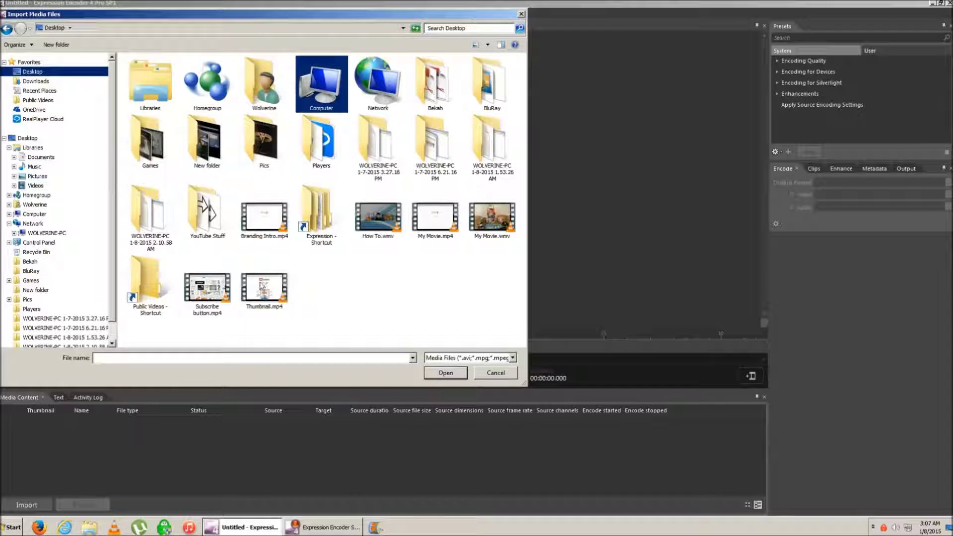
pyautogui.doubleClick(265, 292)
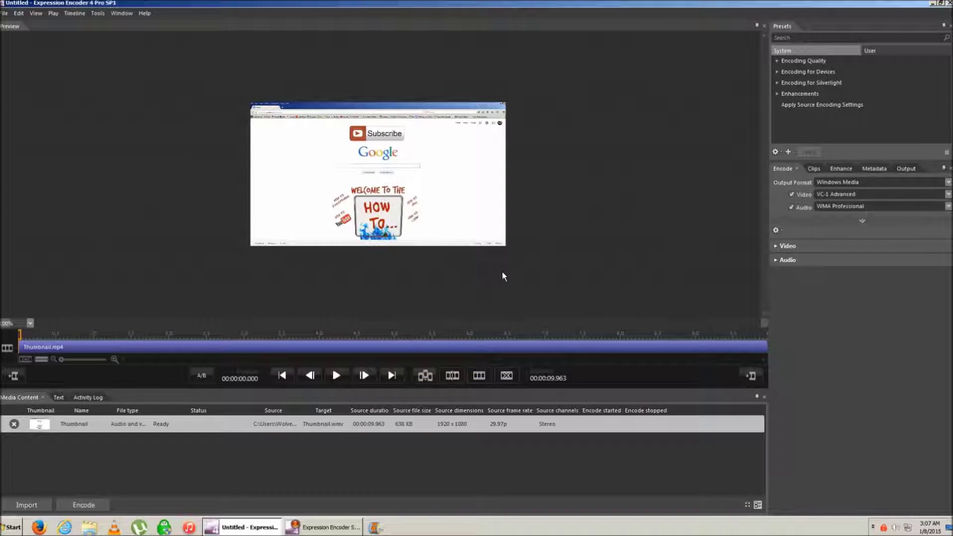
# Apply the Best Quality encoding preset to the imported clip.
pyautogui.click(778, 61)
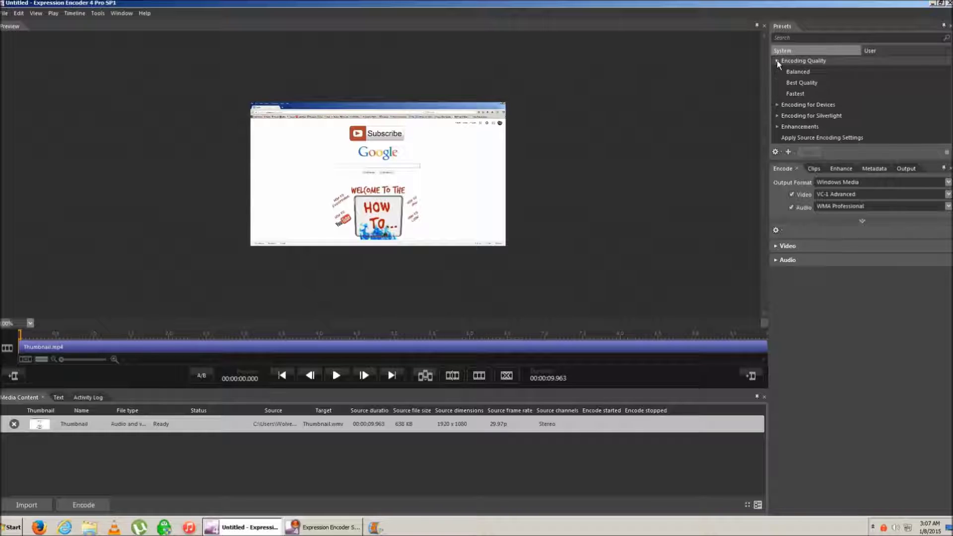
pyautogui.click(790, 83)
pyautogui.click(810, 153)
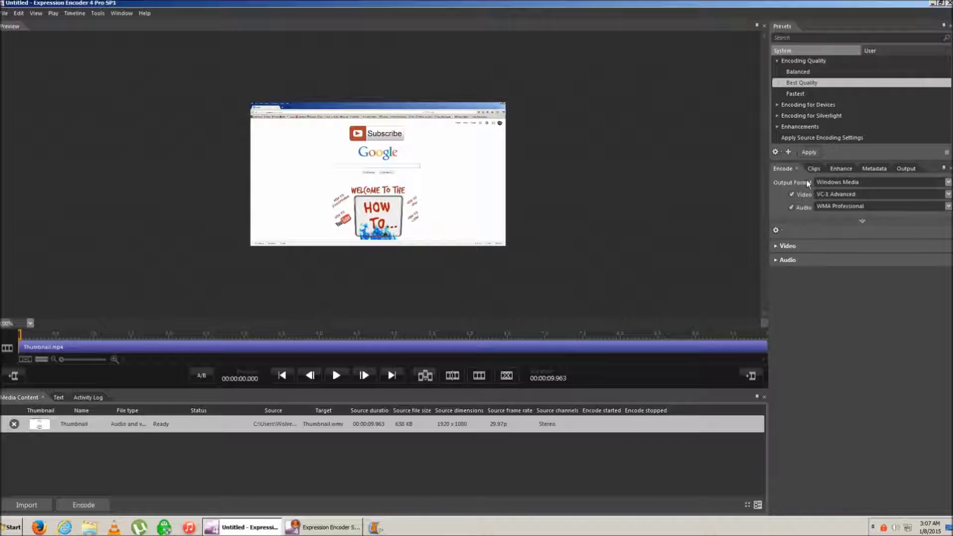
# Choose the Desktop as the output directory for the encoding job.
pyautogui.click(901, 168)
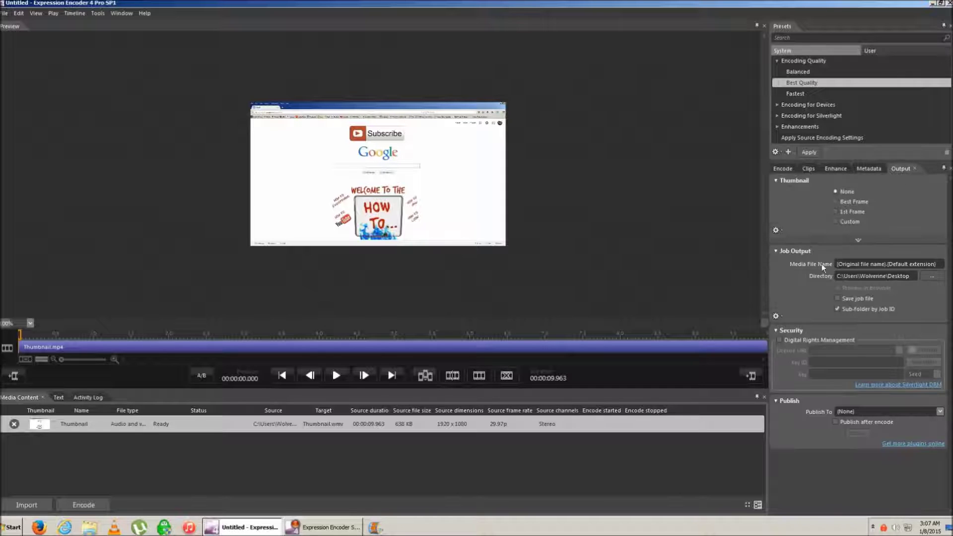
pyautogui.click(926, 276)
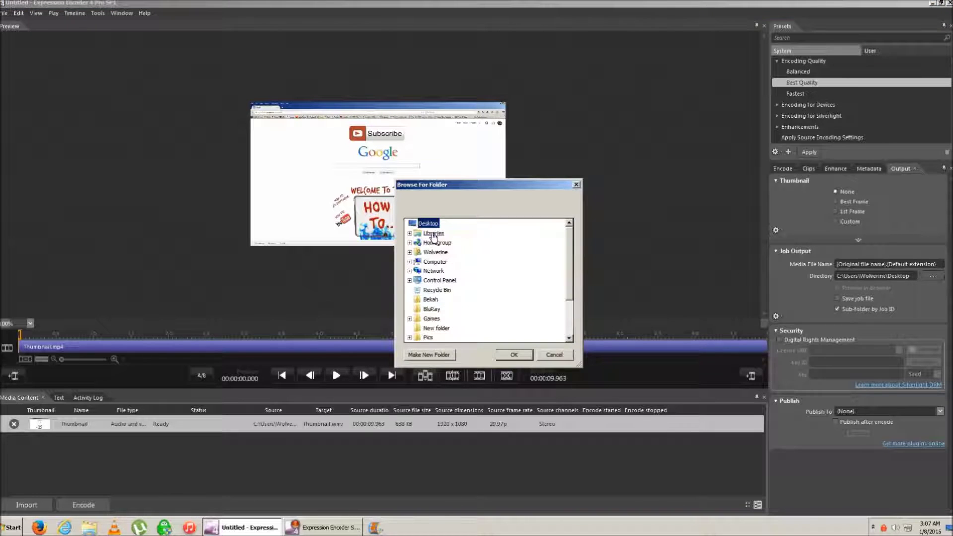
pyautogui.click(524, 356)
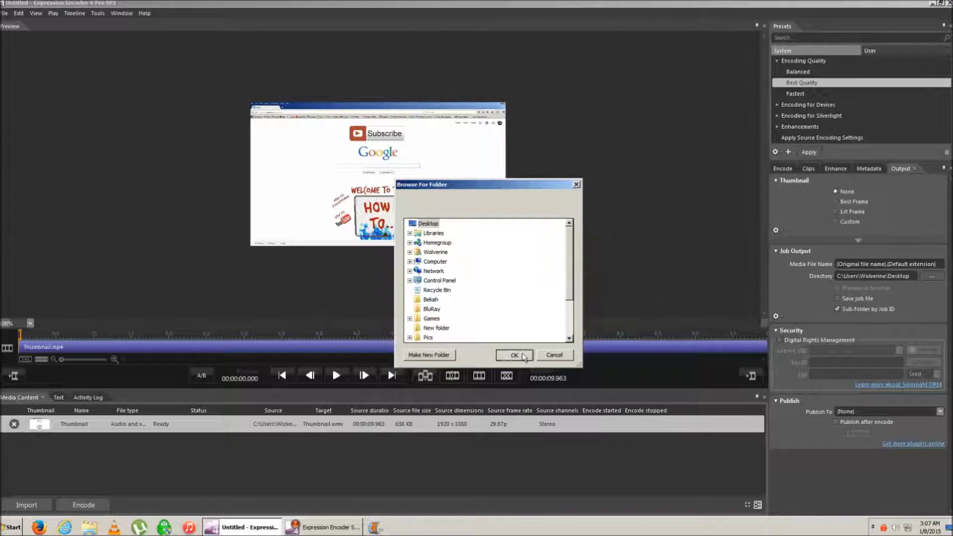
# In the video encoding settings, set the buffer window to 4 seconds and the key frame interval to 20 seconds.
pyautogui.click(782, 168)
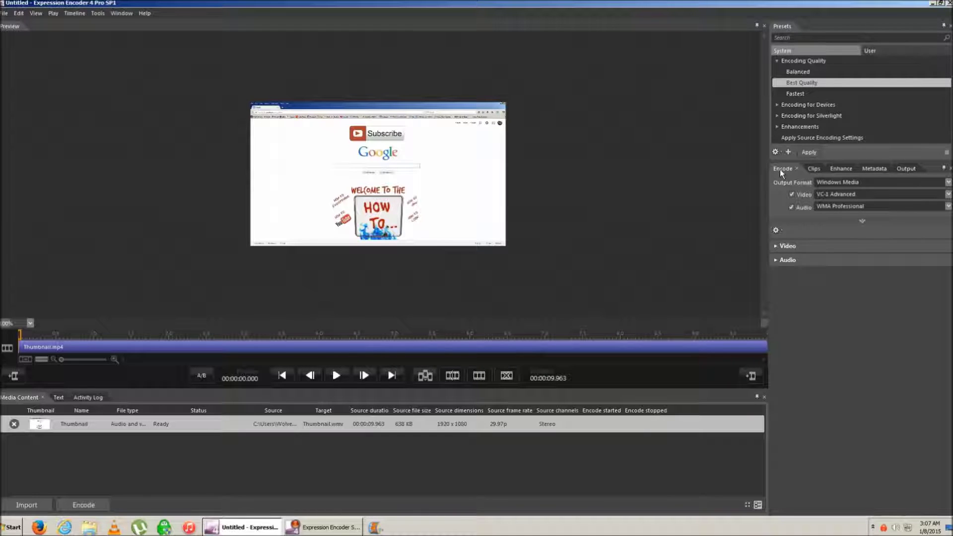
pyautogui.click(777, 246)
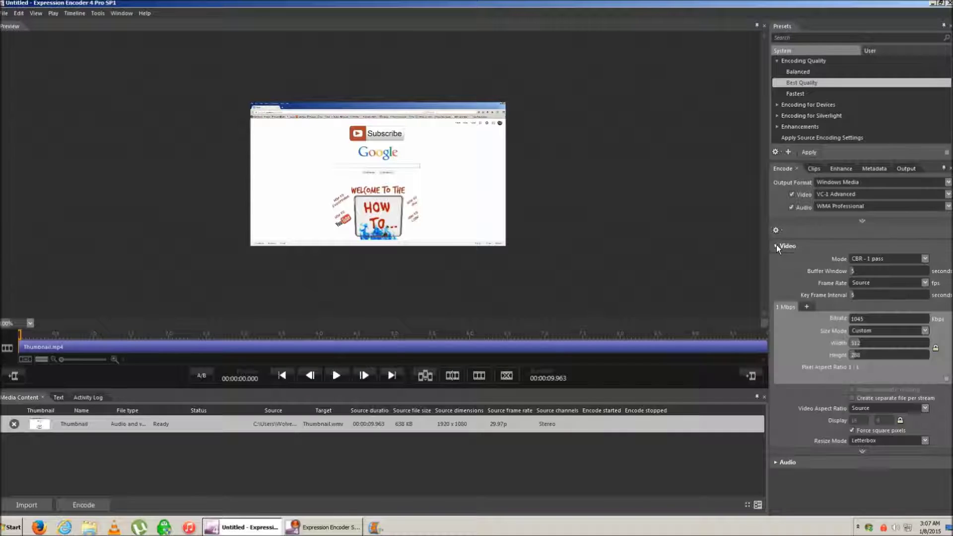
pyautogui.click(869, 260)
pyautogui.click(864, 270)
pyautogui.press('BackSpace')
pyautogui.write('4')
pyautogui.click(879, 295)
pyautogui.press('BackSpace')
pyautogui.write('20')
# Set the video bitrate to 30000 Kbps and the size mode to Source.
pyautogui.doubleClick(866, 319)
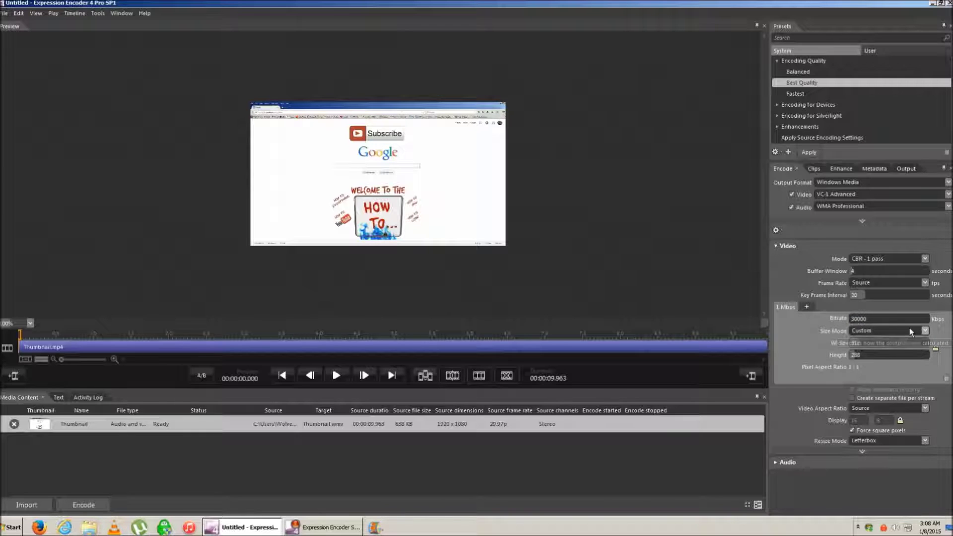
pyautogui.press('Return')
pyautogui.click(924, 331)
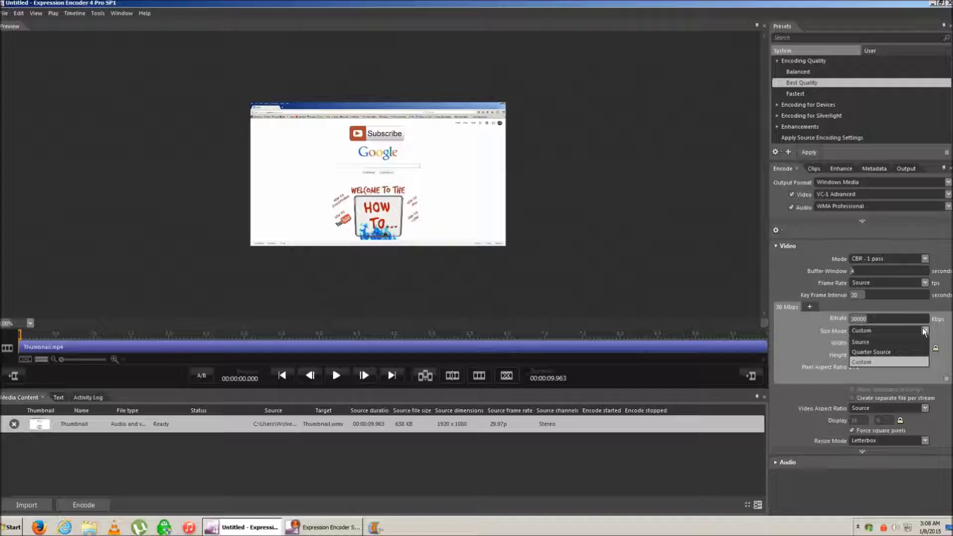
pyautogui.click(922, 342)
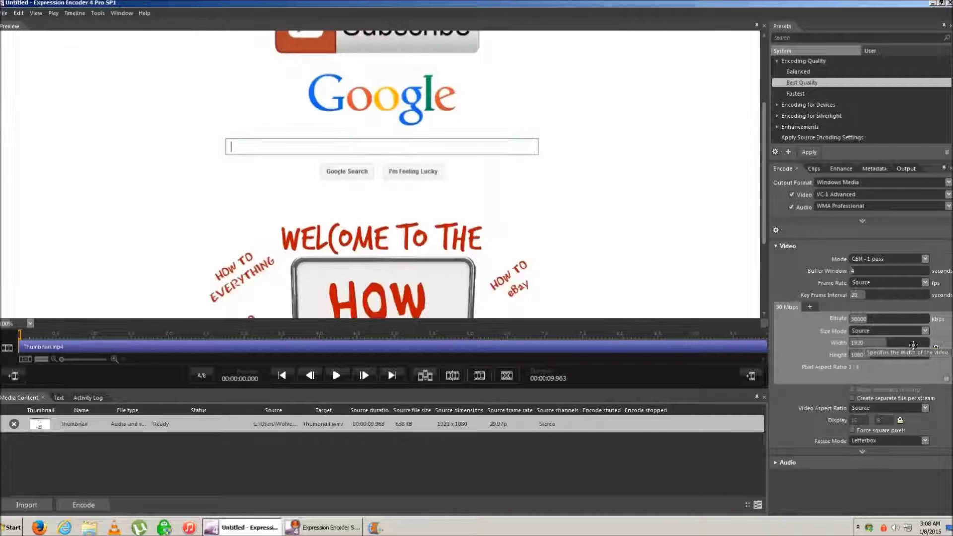
pyautogui.click(776, 246)
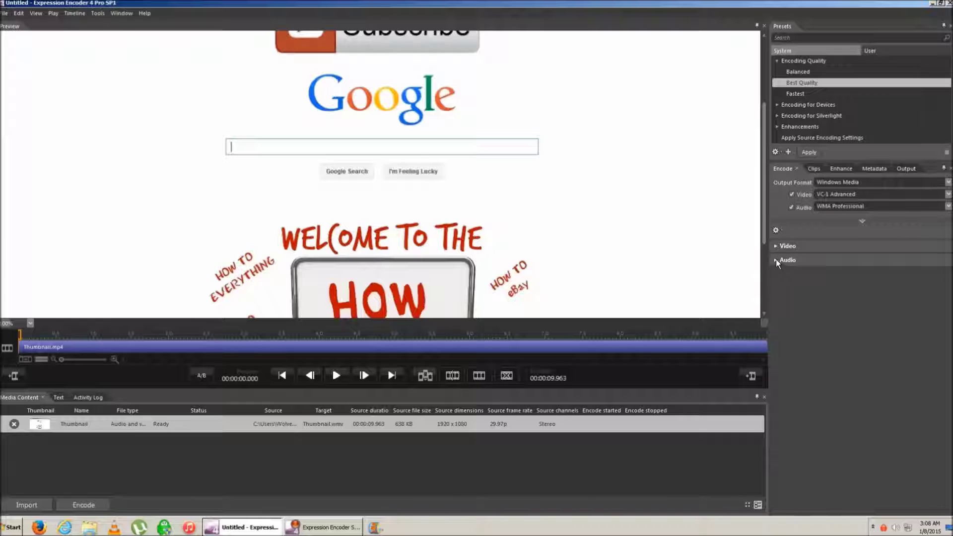
# Configure the audio encoding with a 256 kbps bitrate, 48 kHz sample rate and 24 bits per sample.
pyautogui.click(777, 260)
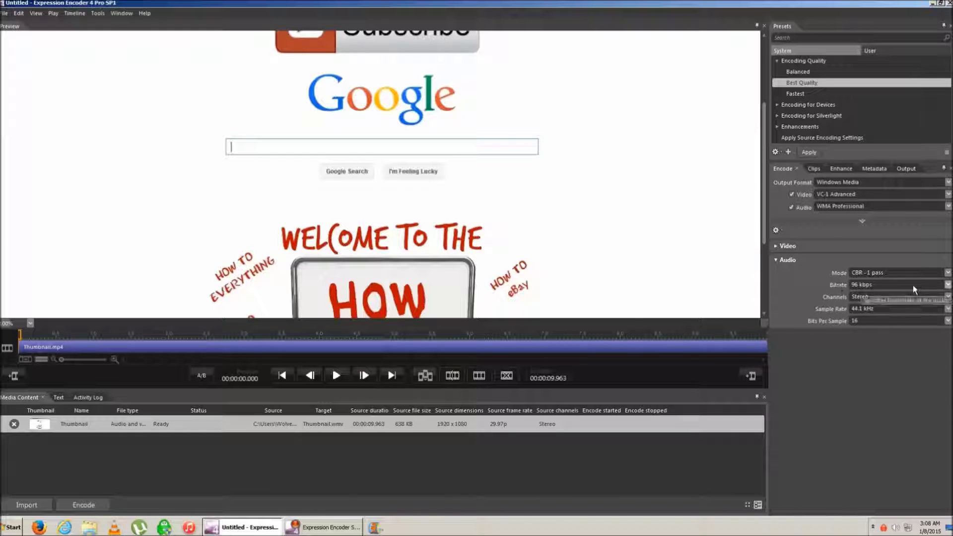
pyautogui.click(947, 285)
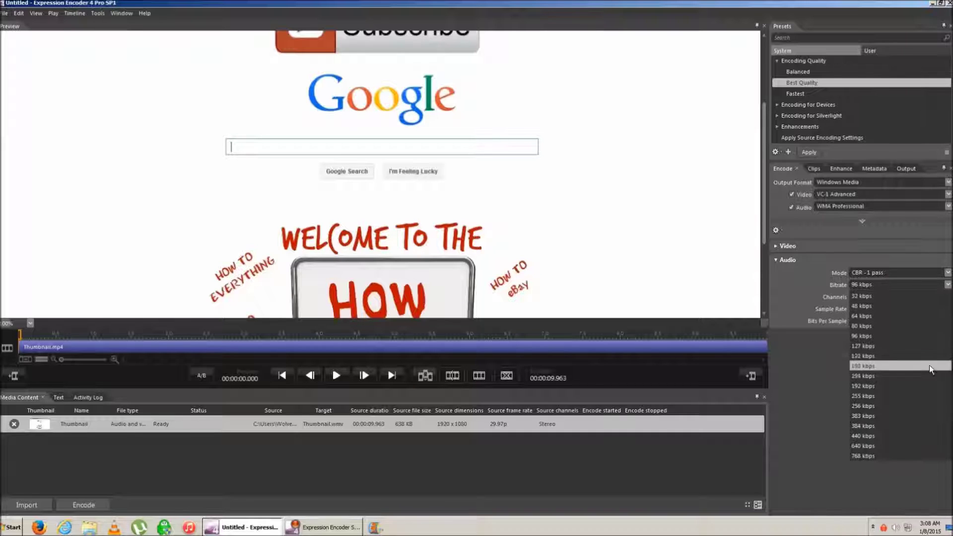
pyautogui.click(907, 404)
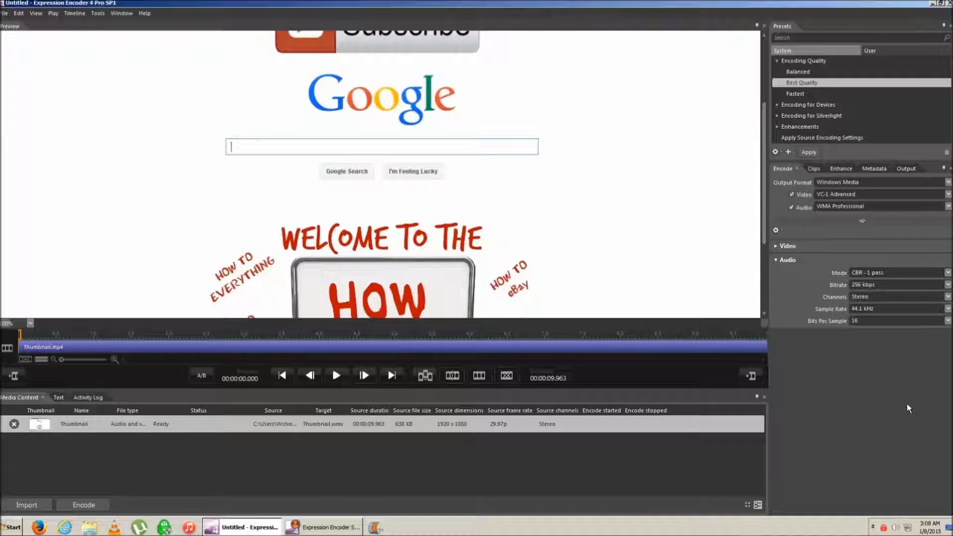
pyautogui.click(907, 308)
pyautogui.click(898, 332)
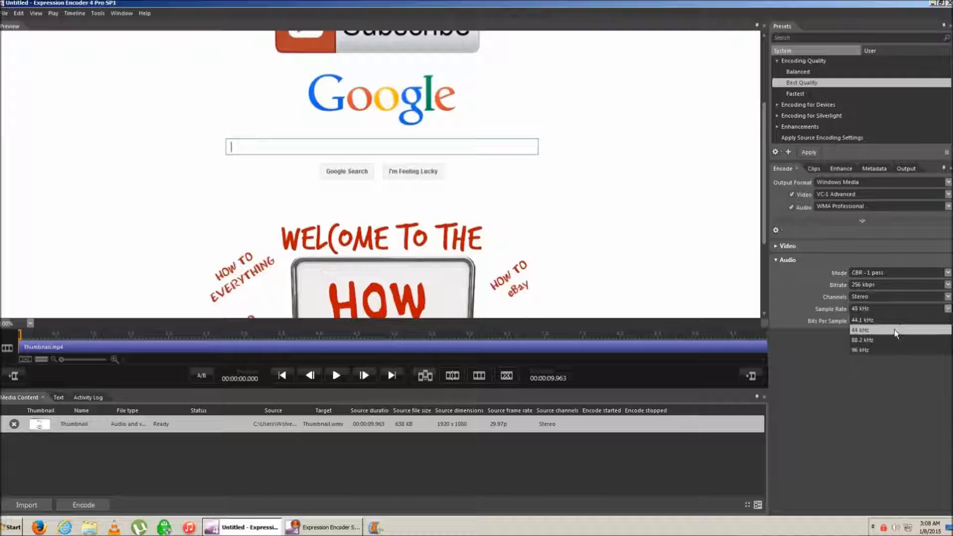
pyautogui.click(948, 321)
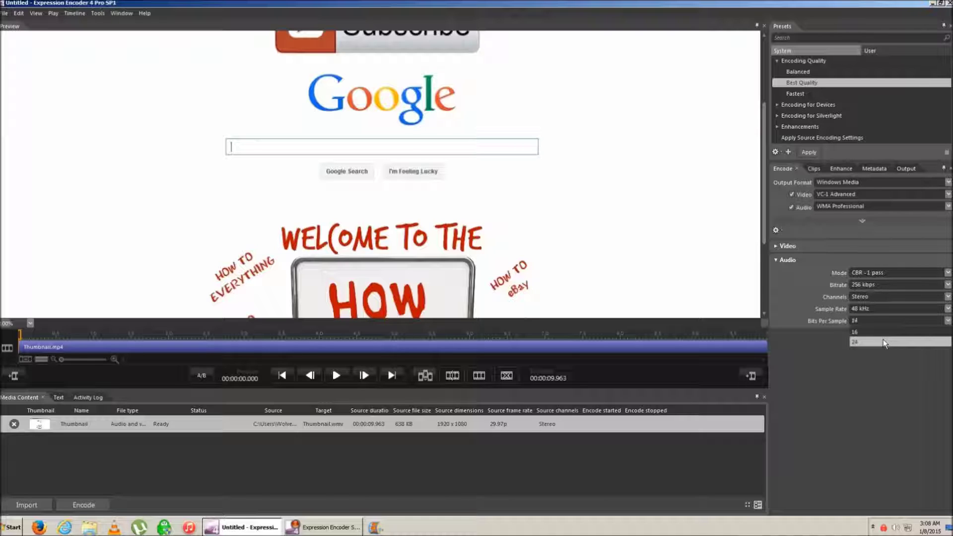
pyautogui.click(885, 341)
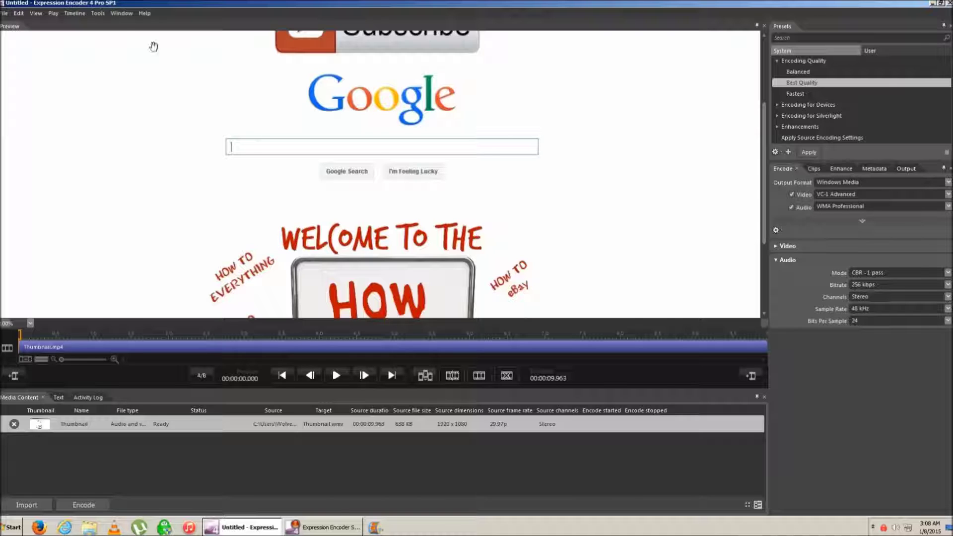
# Add How to Make YouTube Channel Art.wmv from the Desktop's YouTube Stuff folder as a visual overlay on the thumbnail video.
pyautogui.click(85, 15)
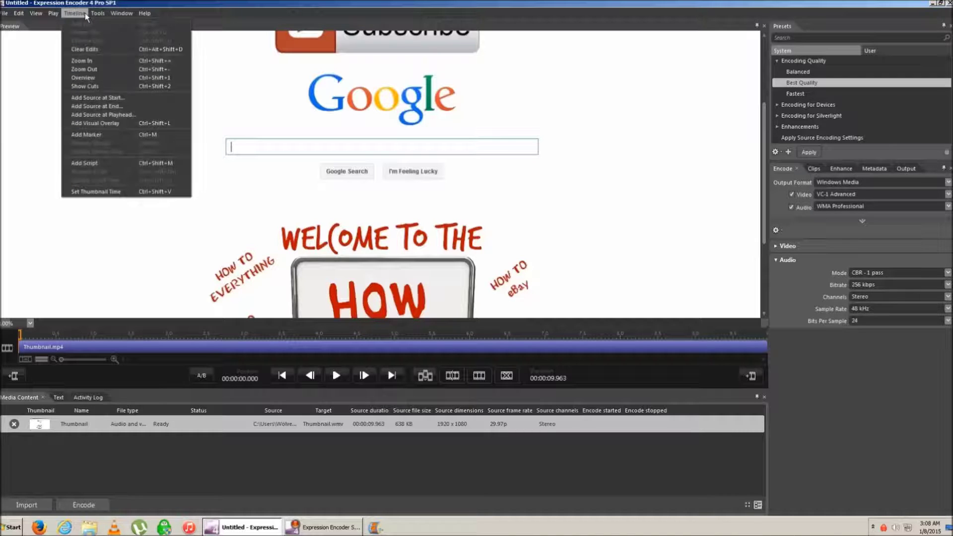
pyautogui.click(94, 122)
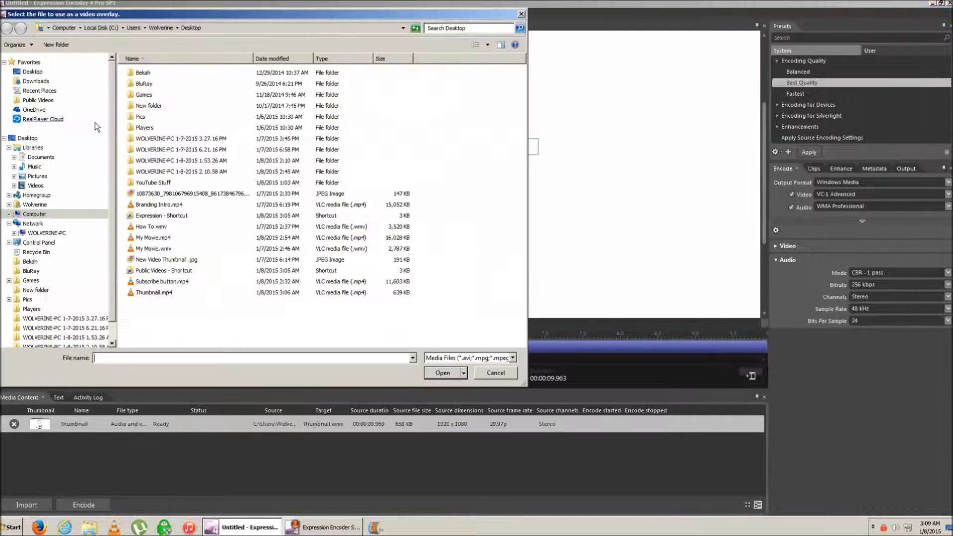
pyautogui.click(34, 74)
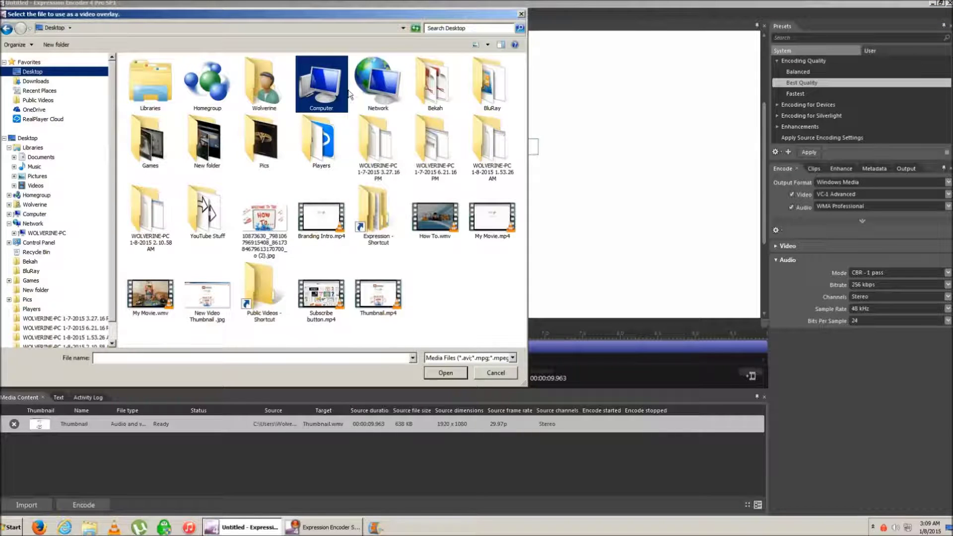
pyautogui.doubleClick(205, 213)
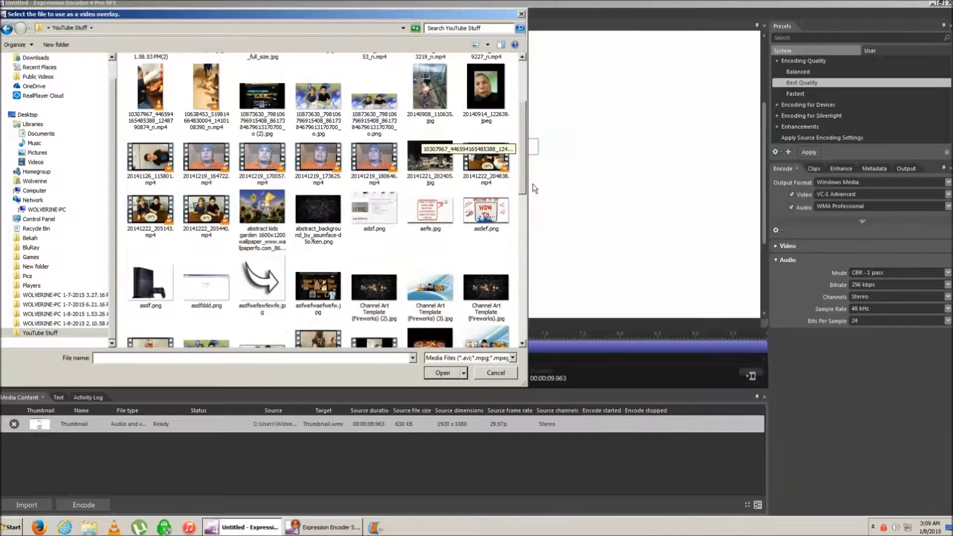
pyautogui.scroll(-5, 499, 174)
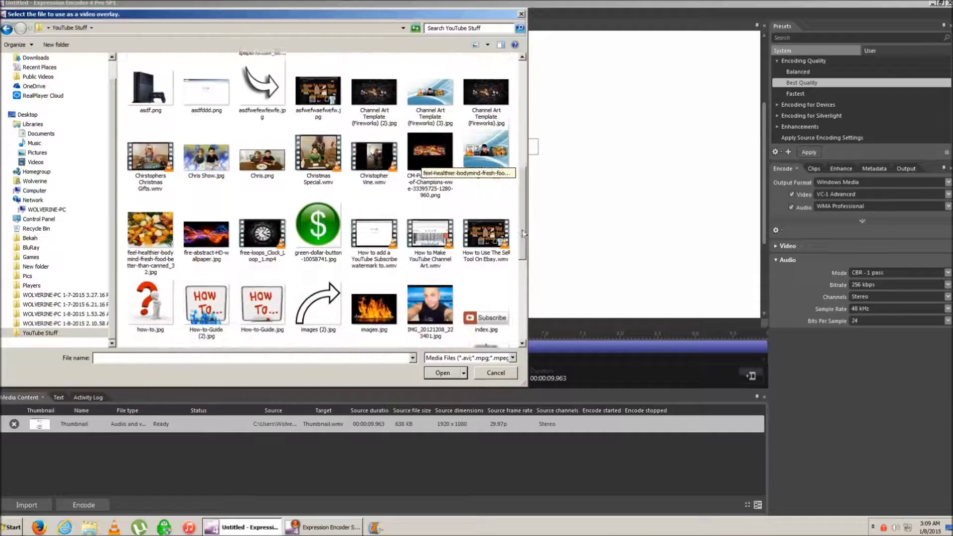
pyautogui.click(436, 217)
pyautogui.doubleClick(436, 217)
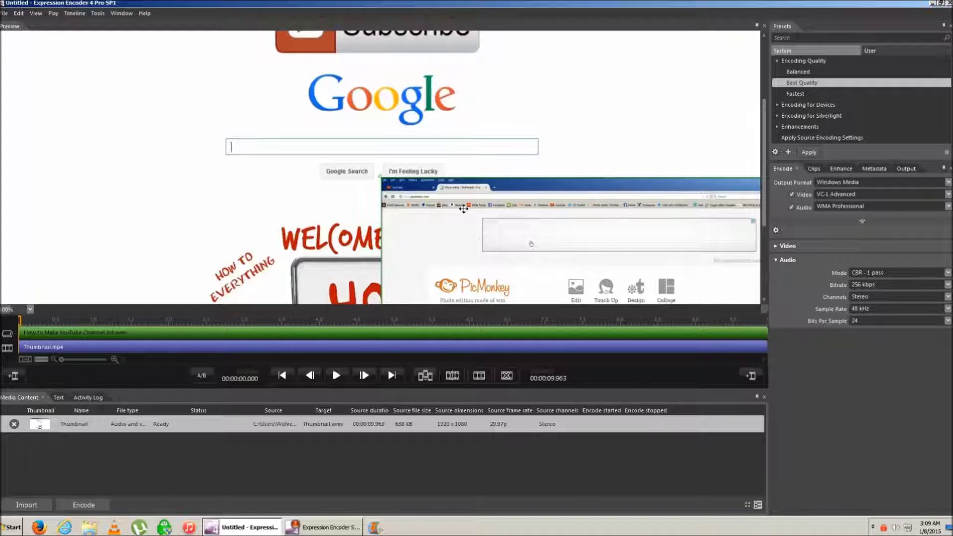
# Shrink the channel art overlay and place it in the blank area to the right of the Google search box.
pyautogui.scroll(-1, 464, 209)
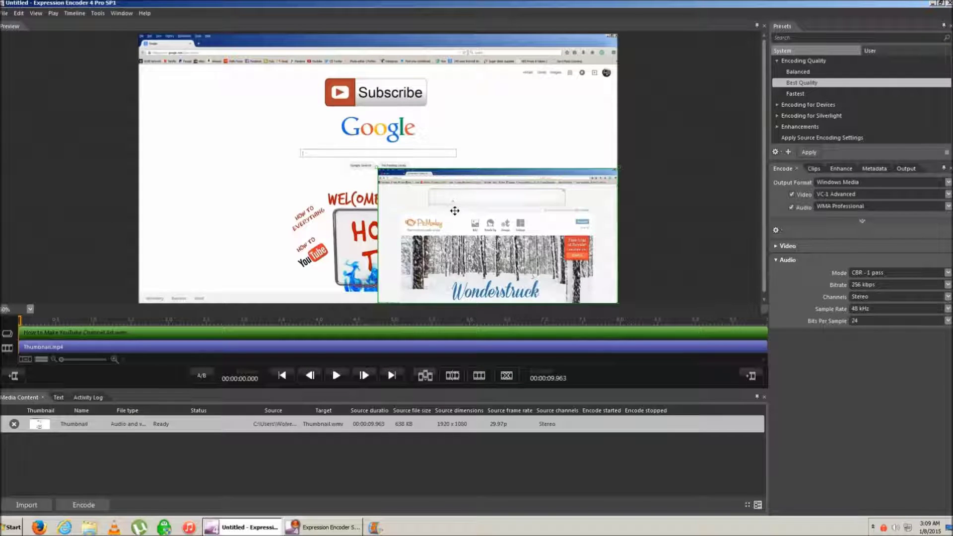
pyautogui.moveTo(387, 176); pyautogui.dragTo(463, 225)
pyautogui.moveTo(498, 271); pyautogui.dragTo(495, 172)
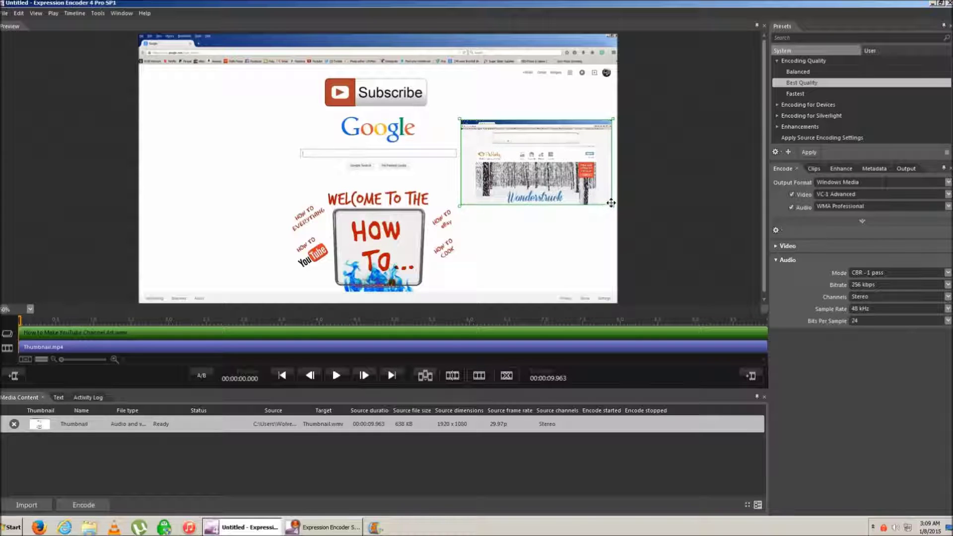
pyautogui.moveTo(614, 208); pyautogui.dragTo(605, 205)
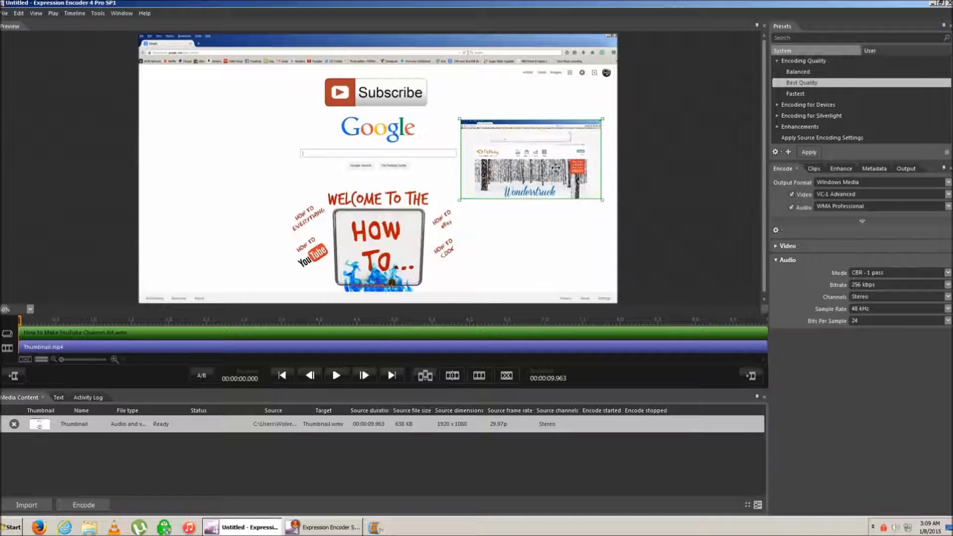
pyautogui.moveTo(557, 172); pyautogui.dragTo(558, 169)
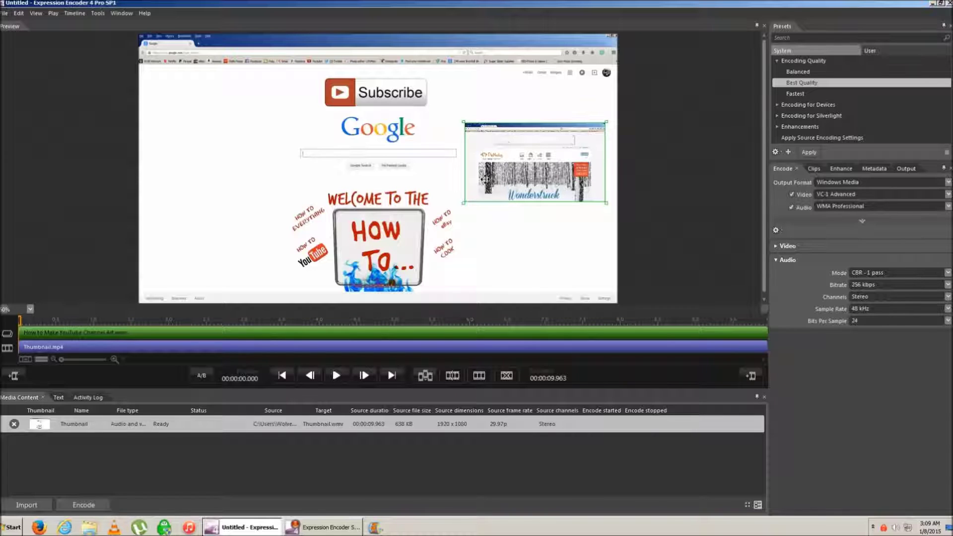
pyautogui.moveTo(492, 171); pyautogui.dragTo(497, 167)
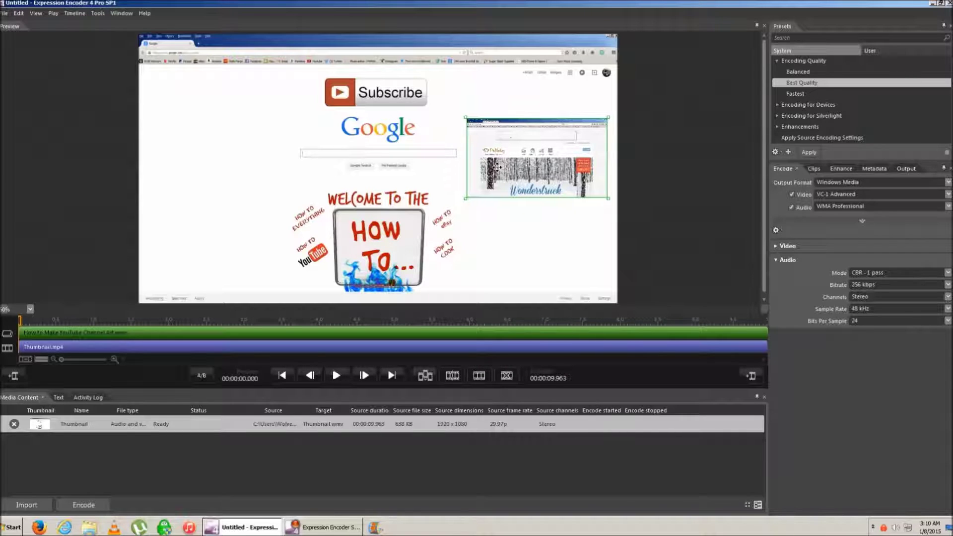
# Encode the video with its overlay and start a new transcoding project.
pyautogui.click(79, 504)
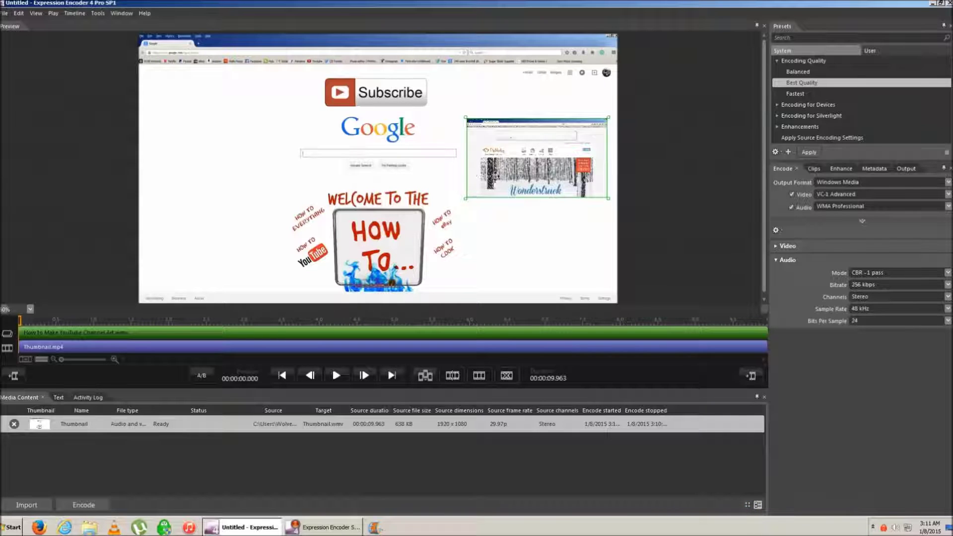
pyautogui.hotkey('ctrl', 'n')
pyautogui.click(4, 13)
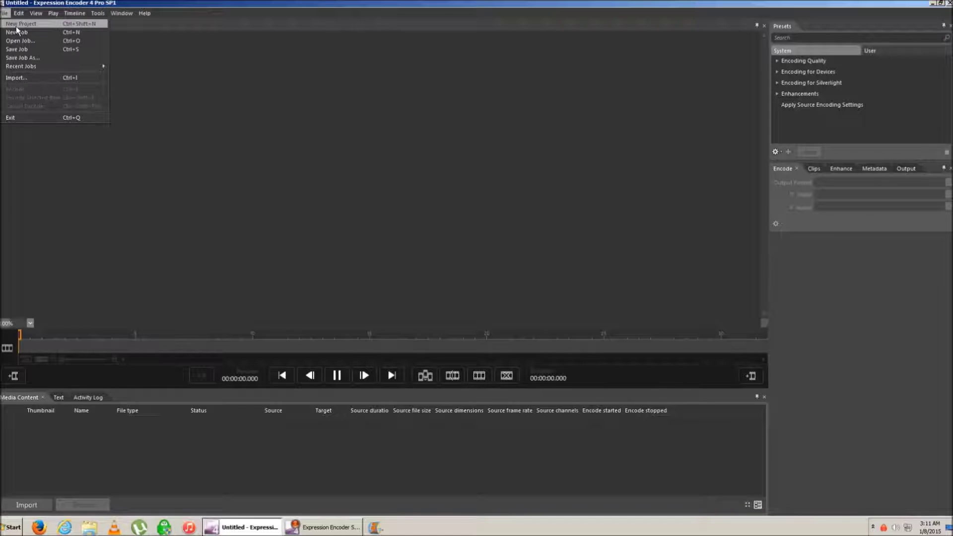
pyautogui.click(17, 24)
pyautogui.doubleClick(417, 226)
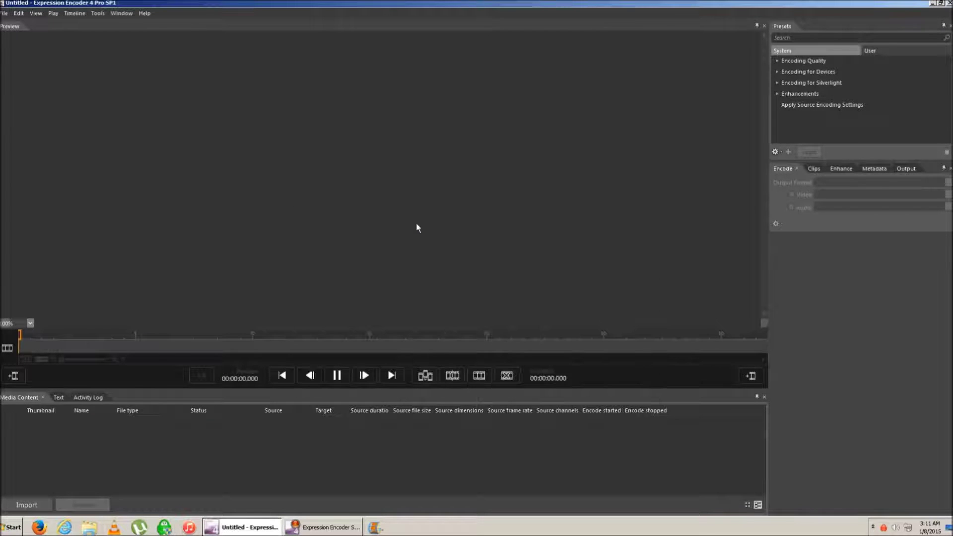
# Import the encoded Thumbnail.wmv from the 1-8-2015 3.07.02 AM output folder on the Desktop.
pyautogui.click(18, 505)
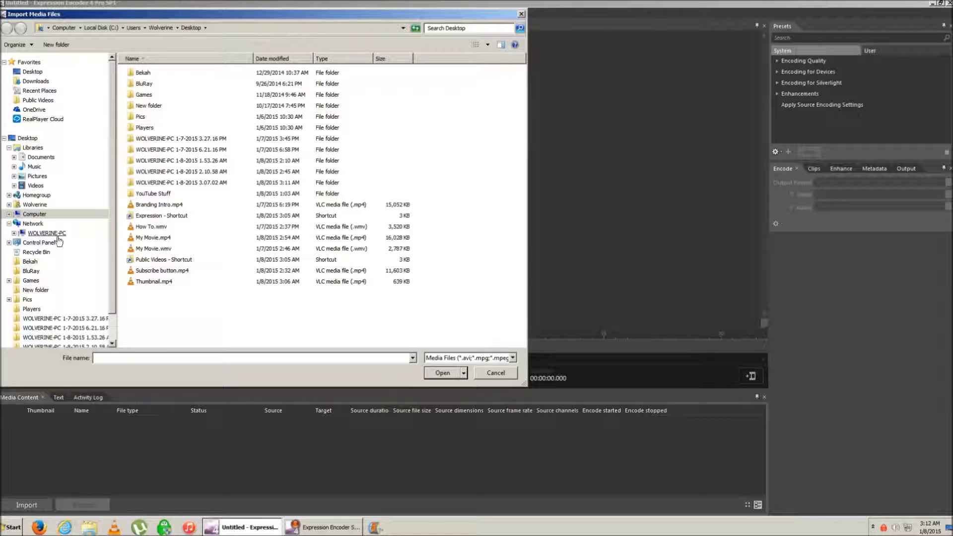
pyautogui.click(32, 71)
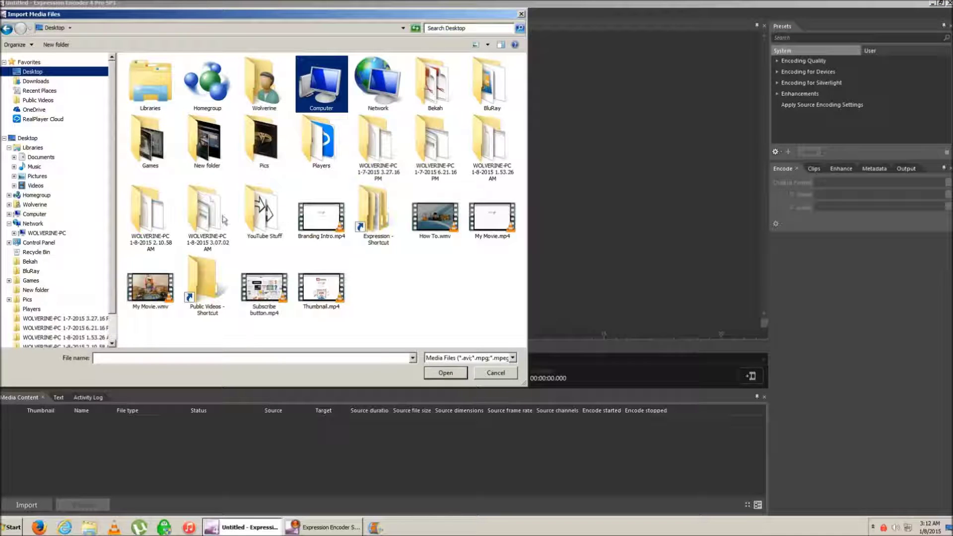
pyautogui.doubleClick(224, 220)
pyautogui.doubleClick(151, 74)
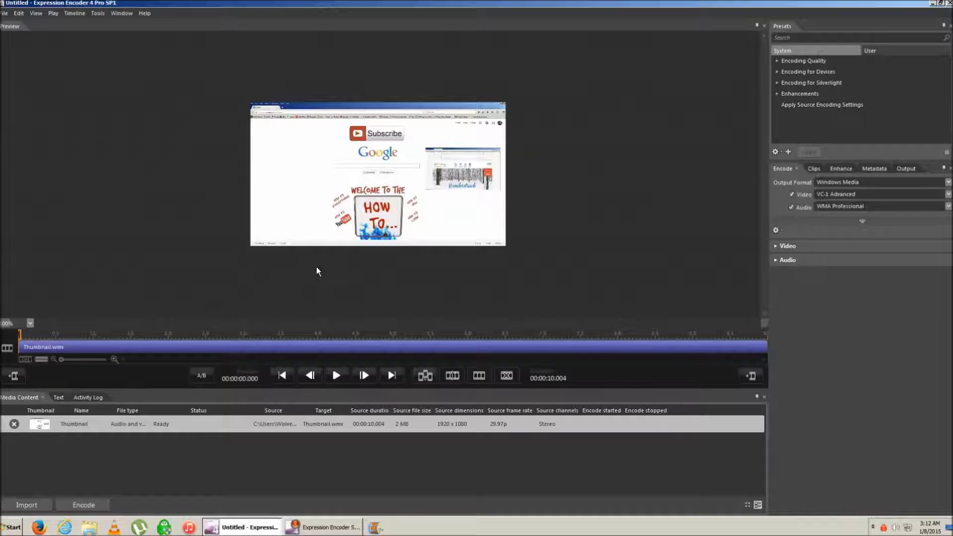
# Preview the imported thumbnail video briefly and return the playhead to the start.
pyautogui.click(336, 376)
pyautogui.click(336, 376)
pyautogui.moveTo(194, 339); pyautogui.dragTo(19, 338)
# Select the Best Quality preset and set the video to a 4-second buffer window, 20-second key frame interval, 30000 Kbps bitrate and Source size mode.
pyautogui.click(777, 61)
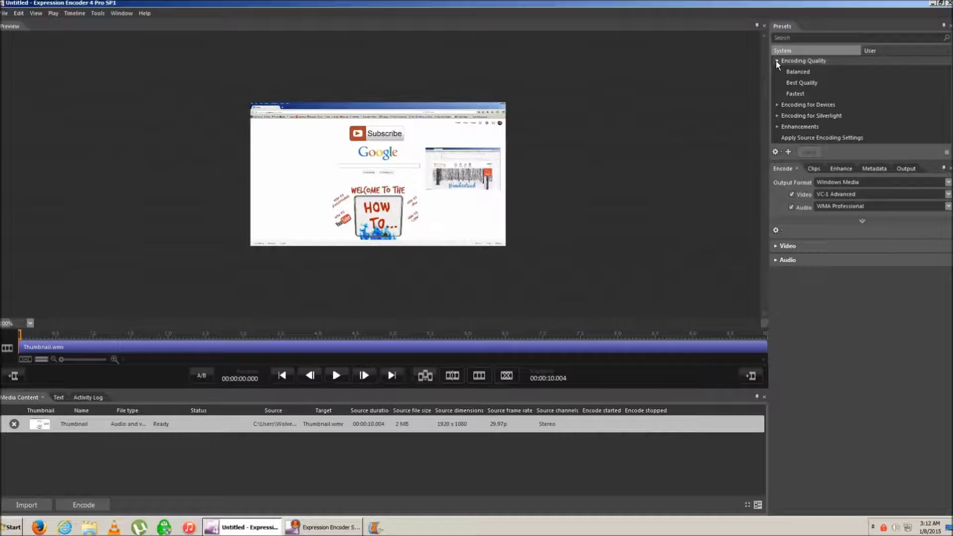
pyautogui.click(801, 83)
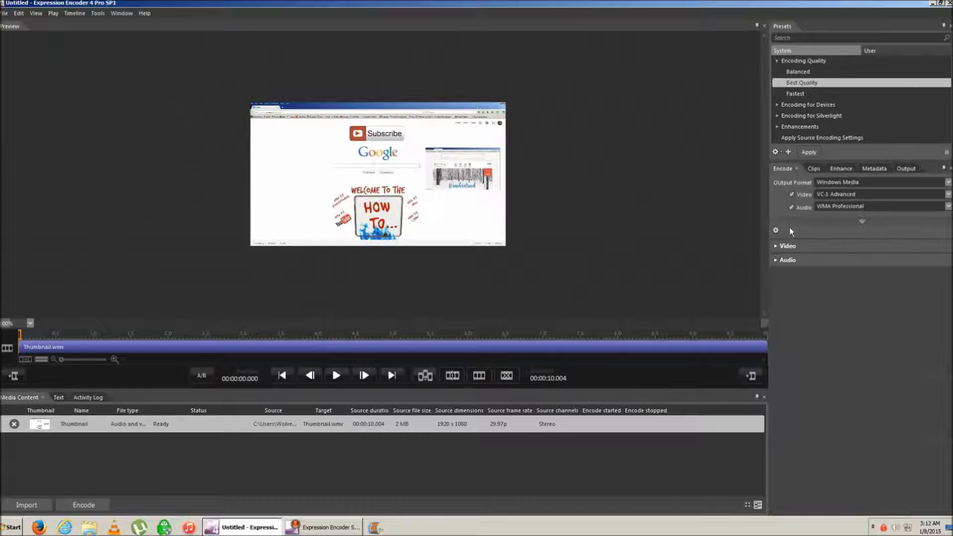
pyautogui.click(787, 246)
pyautogui.moveTo(877, 298); pyautogui.dragTo(889, 297)
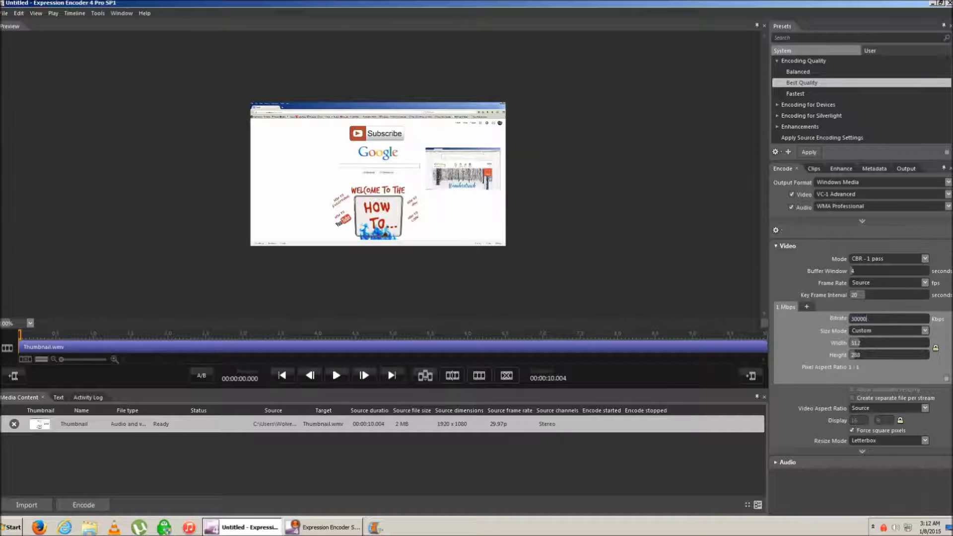
pyautogui.click(925, 330)
pyautogui.click(874, 347)
# Configure the new job's audio with a 256 kbps bitrate, 48 kHz sample rate and 24 bits per sample.
pyautogui.click(777, 246)
pyautogui.click(778, 260)
pyautogui.click(899, 284)
pyautogui.click(894, 404)
pyautogui.click(899, 309)
pyautogui.click(893, 330)
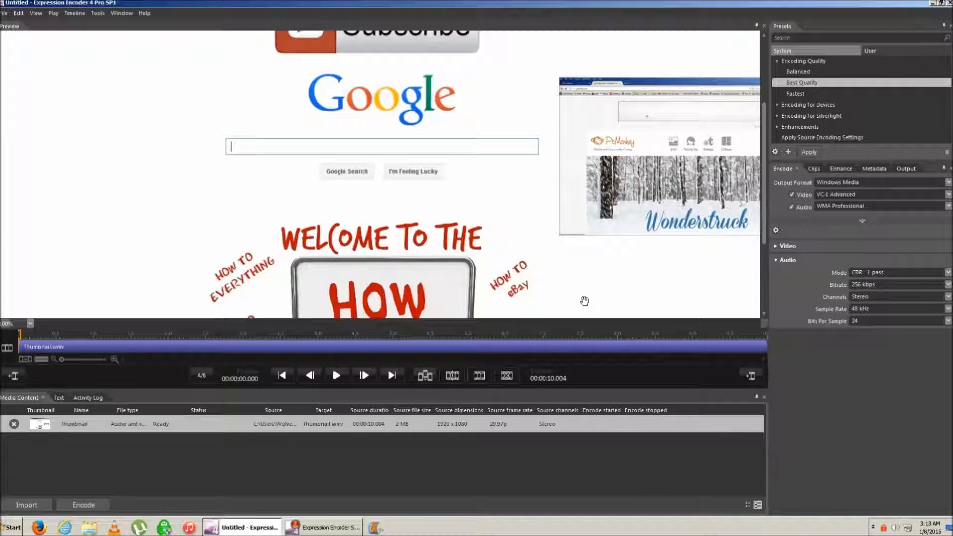
# Add Subscribe button.mp4 from the Desktop as a visual overlay on Thumbnail.wmv.
pyautogui.scroll(-1, 508, 239)
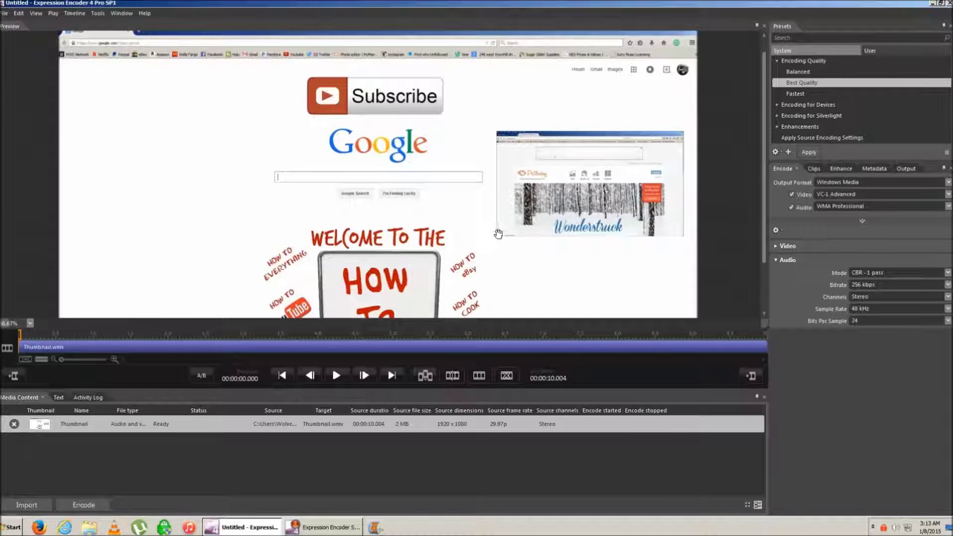
pyautogui.click(78, 16)
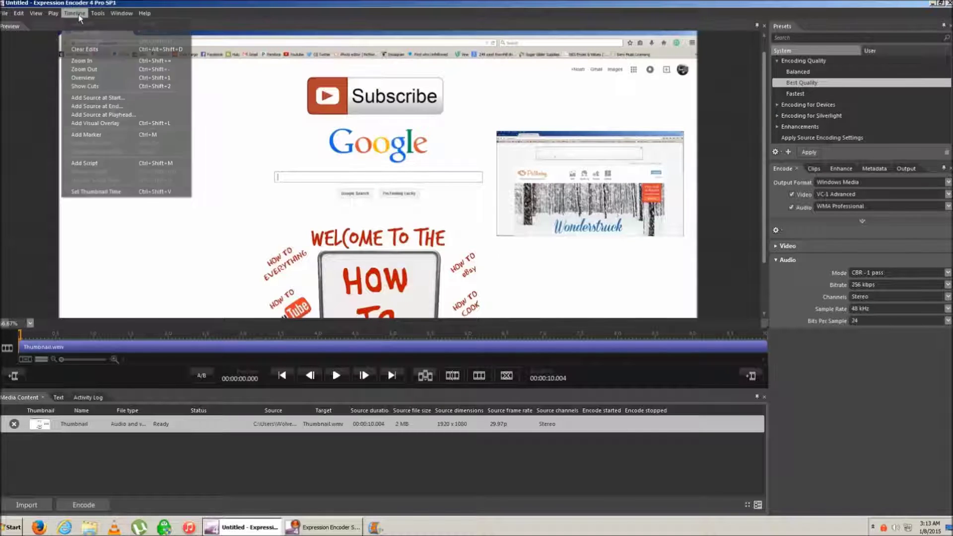
pyautogui.click(104, 125)
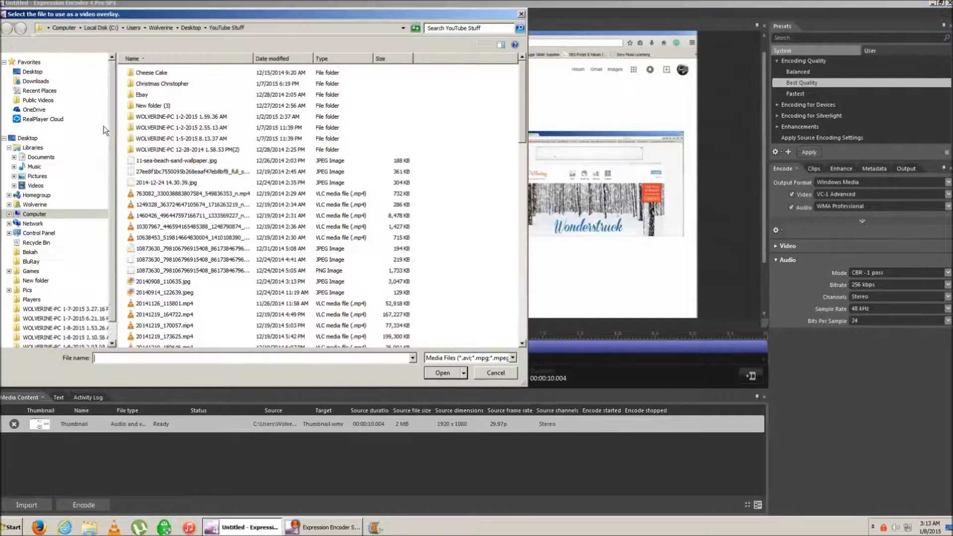
pyautogui.click(33, 72)
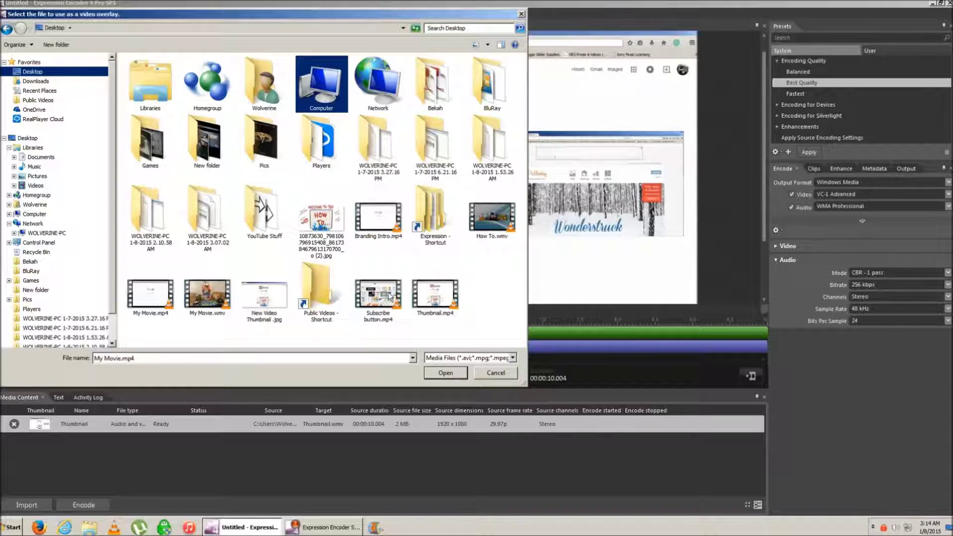
pyautogui.doubleClick(390, 296)
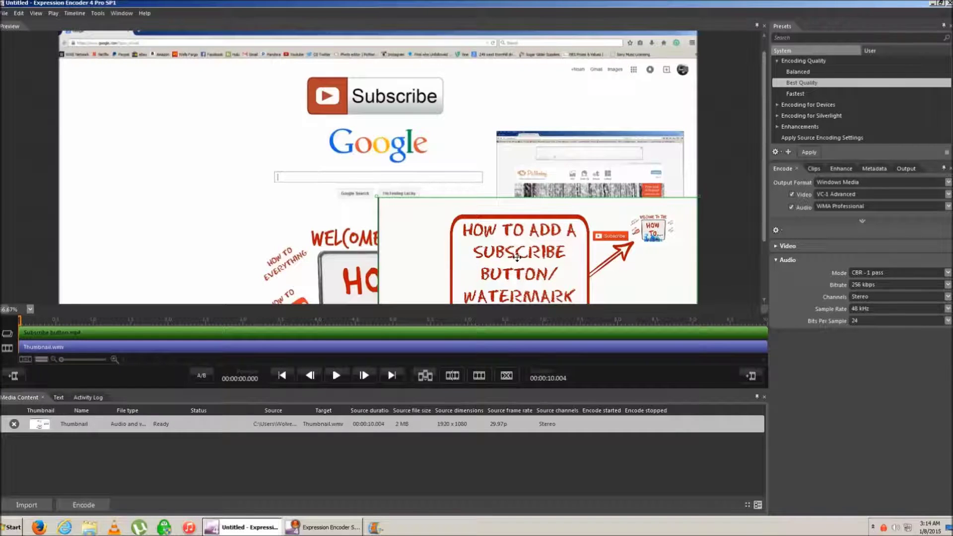
# Resize the subscribe button overlay to match the existing channel art clip and place it on the opposite side of the Google search box.
pyautogui.moveTo(517, 257); pyautogui.dragTo(219, 171)
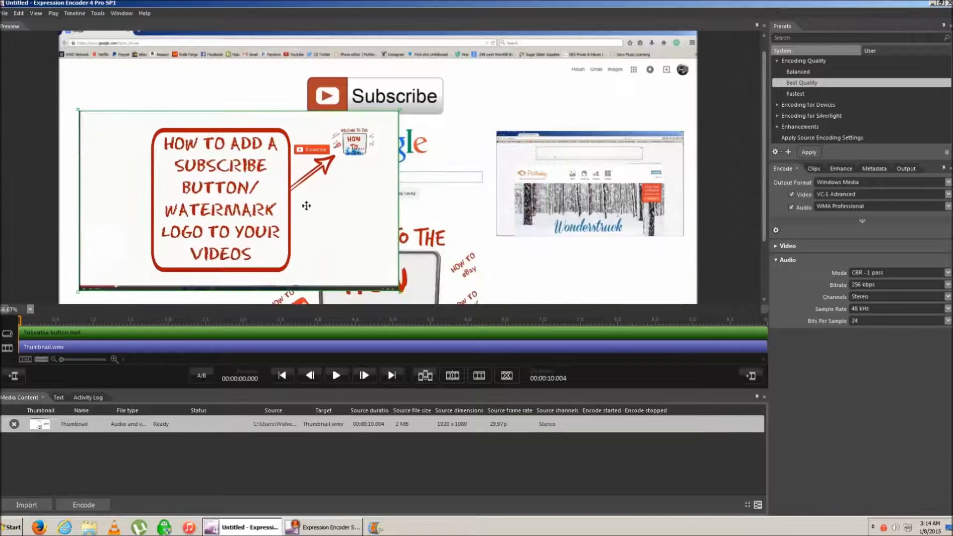
pyautogui.moveTo(400, 293); pyautogui.dragTo(307, 239)
pyautogui.moveTo(222, 195); pyautogui.dragTo(600, 215)
pyautogui.moveTo(455, 259); pyautogui.dragTo(496, 236)
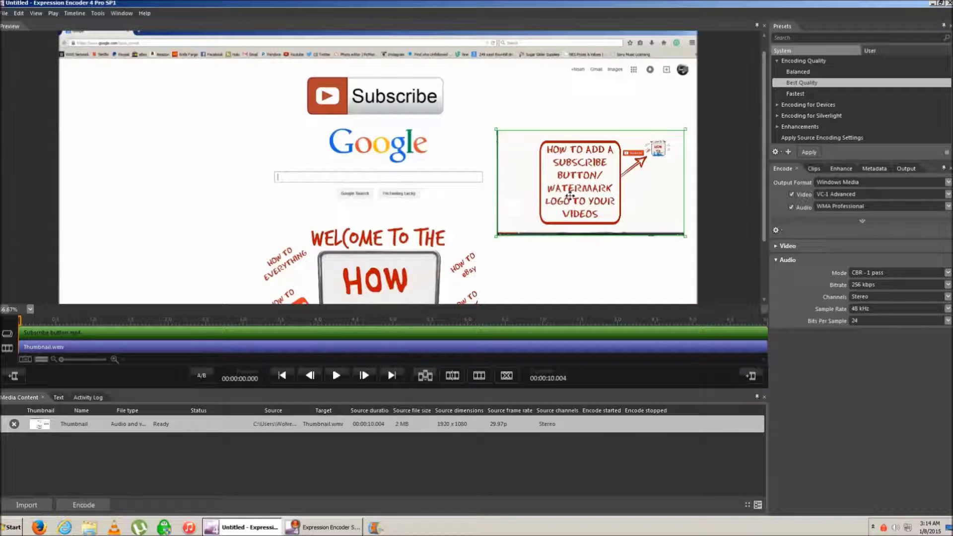
pyautogui.moveTo(603, 201); pyautogui.dragTo(183, 201)
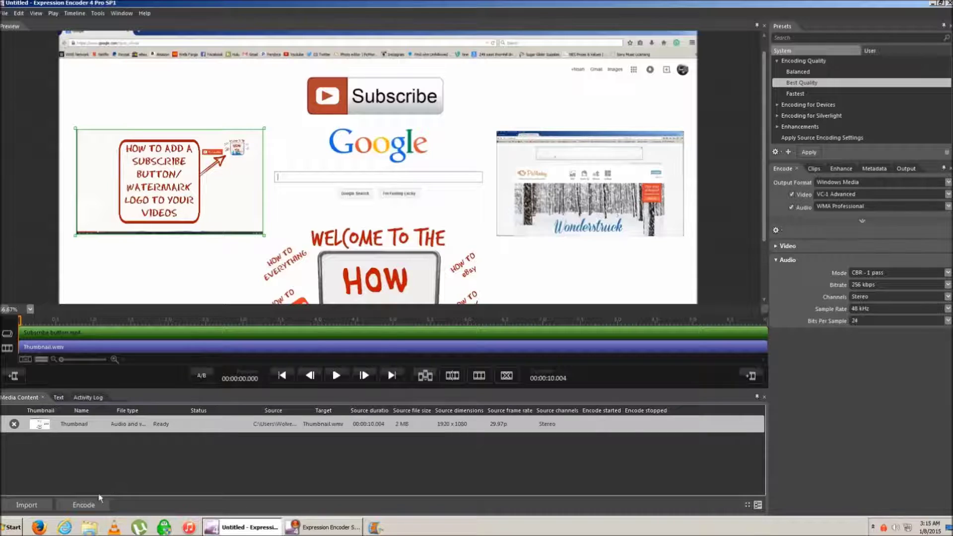
# Encode the video with both clips and close Expression Encoder.
pyautogui.click(83, 504)
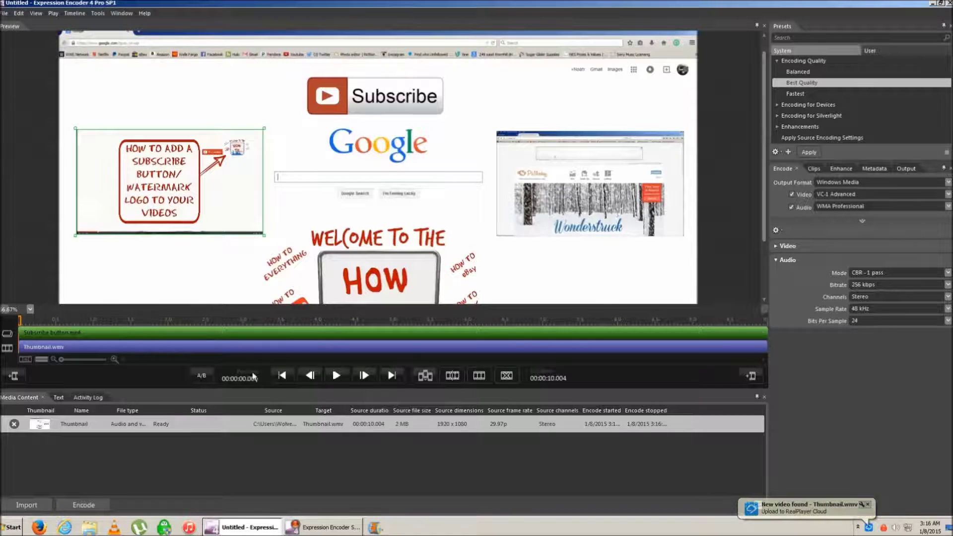
pyautogui.moveTo(254, 377); pyautogui.dragTo(897, 14)
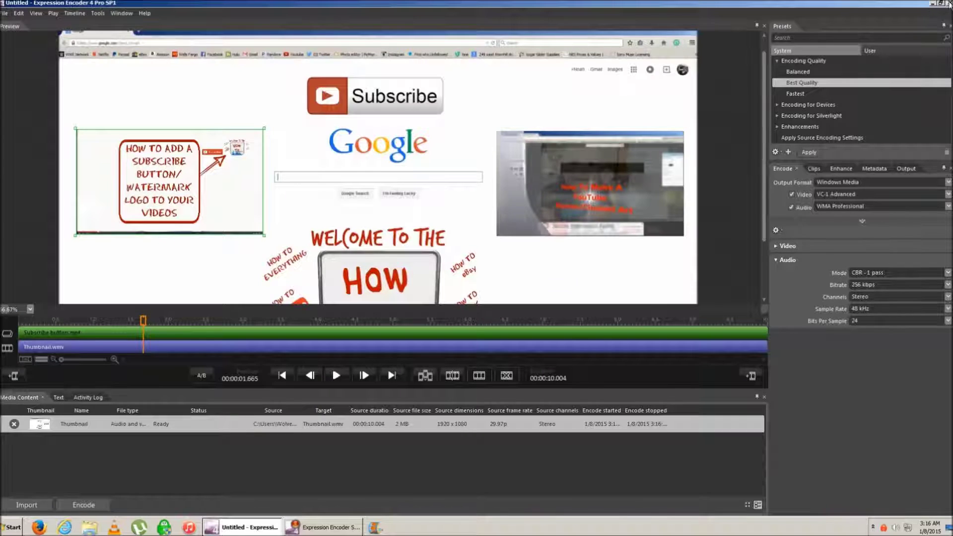
pyautogui.click(949, 4)
pyautogui.click(476, 272)
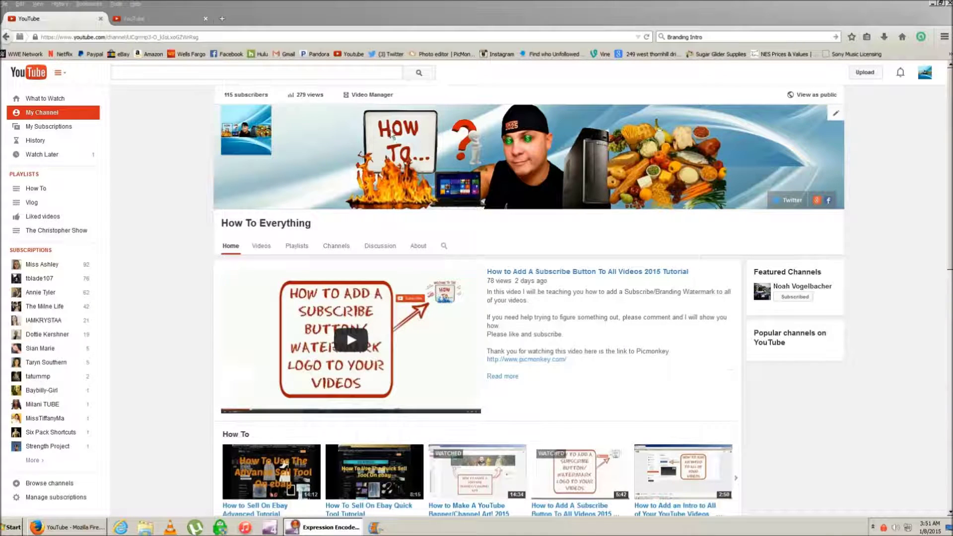
# In YouTube's Video Manager, open the annotations editor for "How to Add an Intro to All of Your YouTube Videos 2015".
pyautogui.click(376, 97)
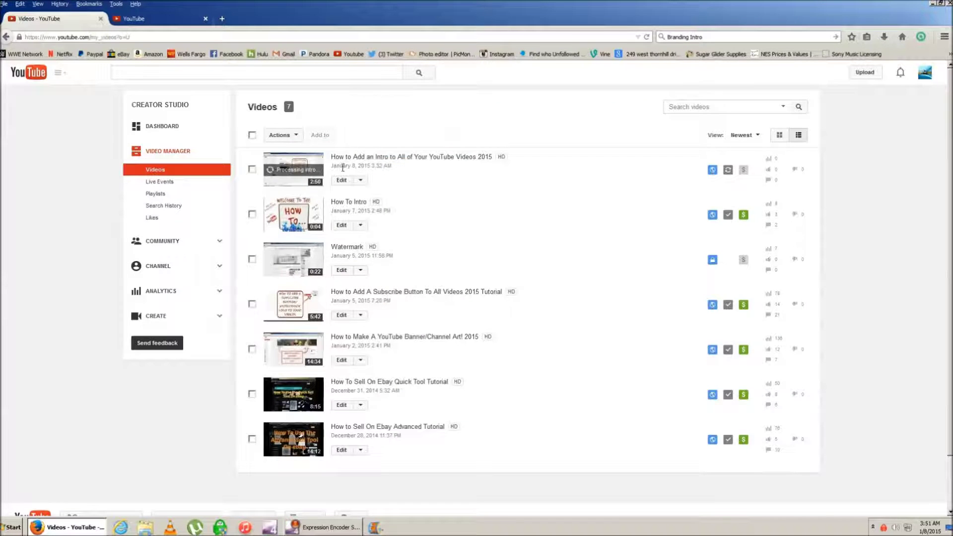
pyautogui.click(344, 181)
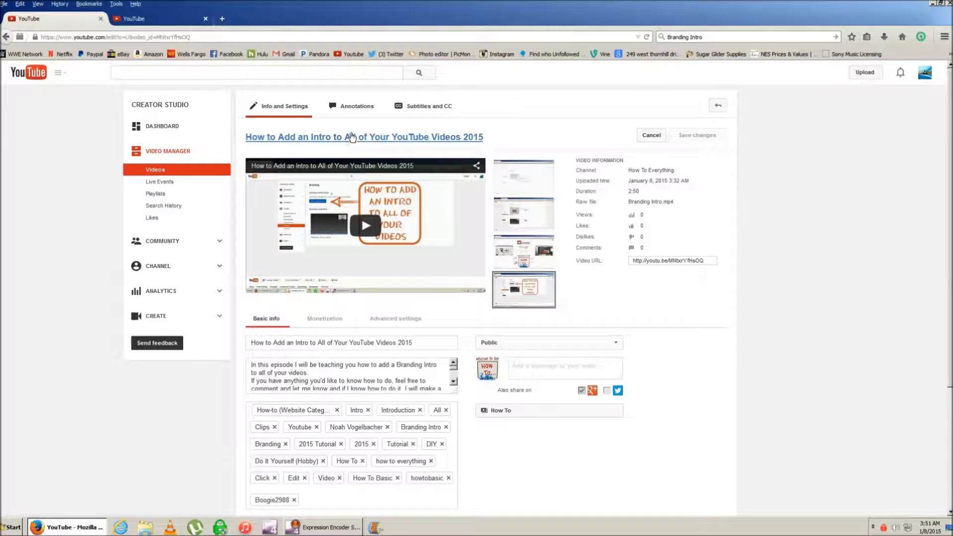
pyautogui.click(349, 112)
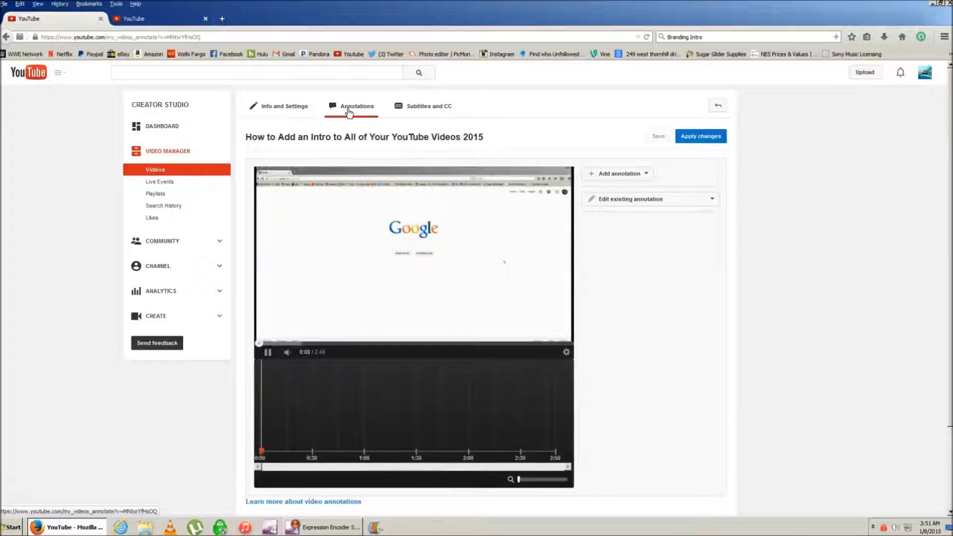
# Pause the video with the playhead at about 2:39, where the end screen with both clips has fully appeared.
pyautogui.click(272, 352)
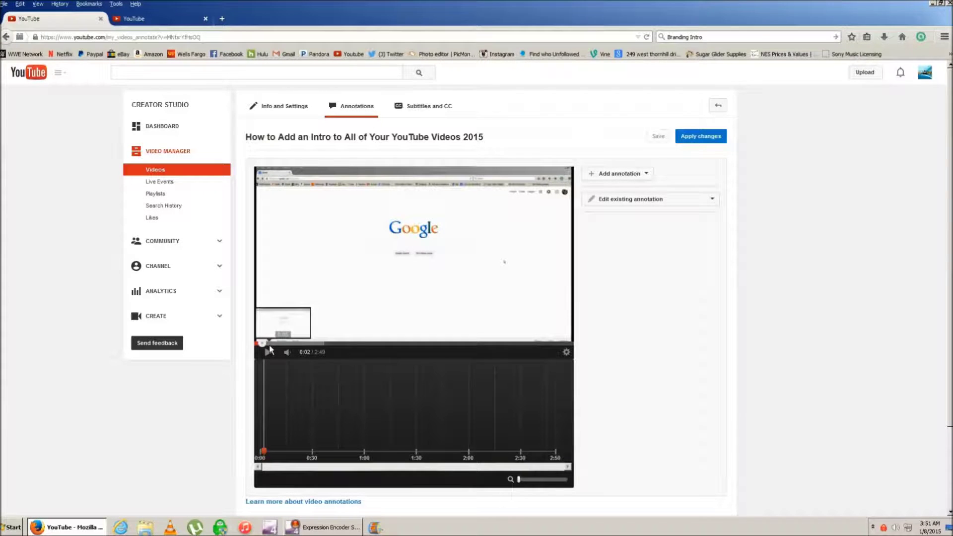
pyautogui.moveTo(265, 347); pyautogui.dragTo(552, 344)
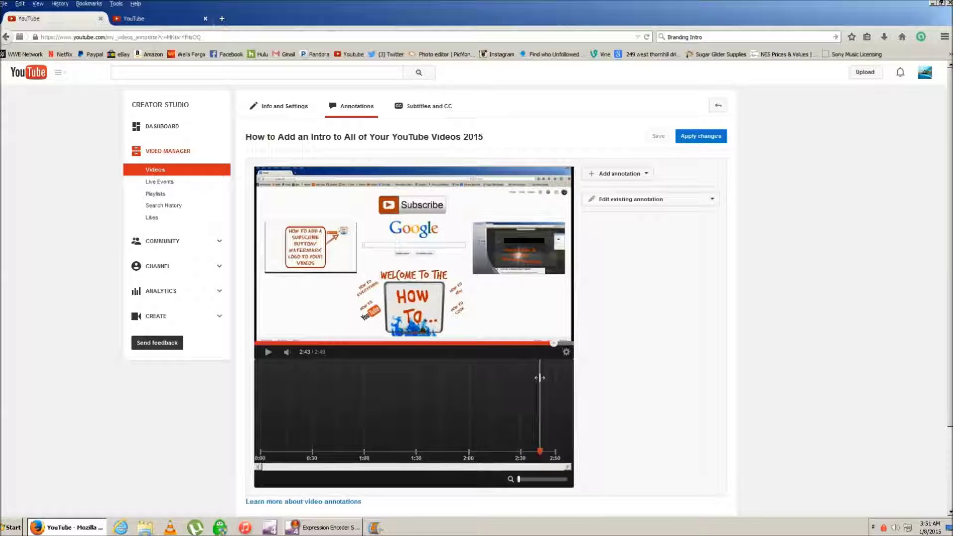
pyautogui.moveTo(540, 378); pyautogui.dragTo(536, 378)
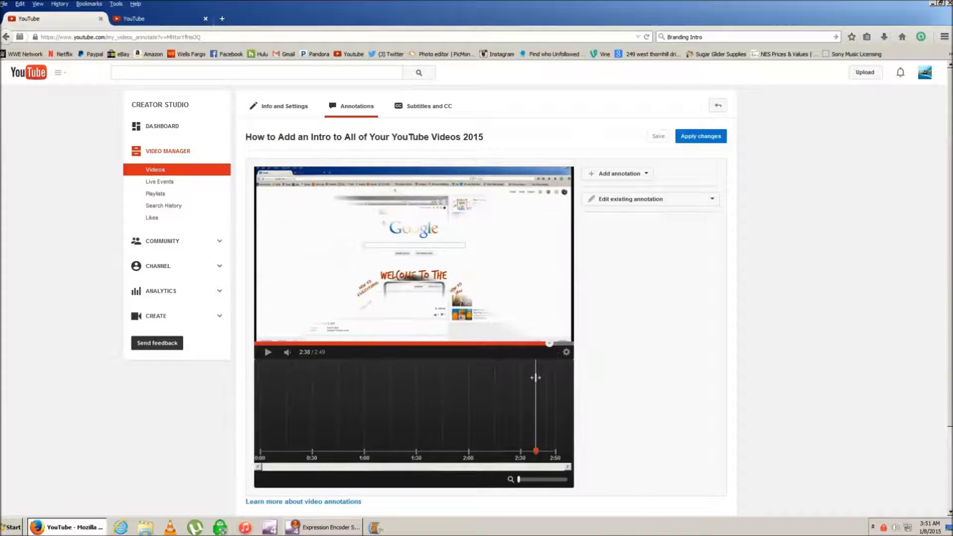
pyautogui.click(268, 354)
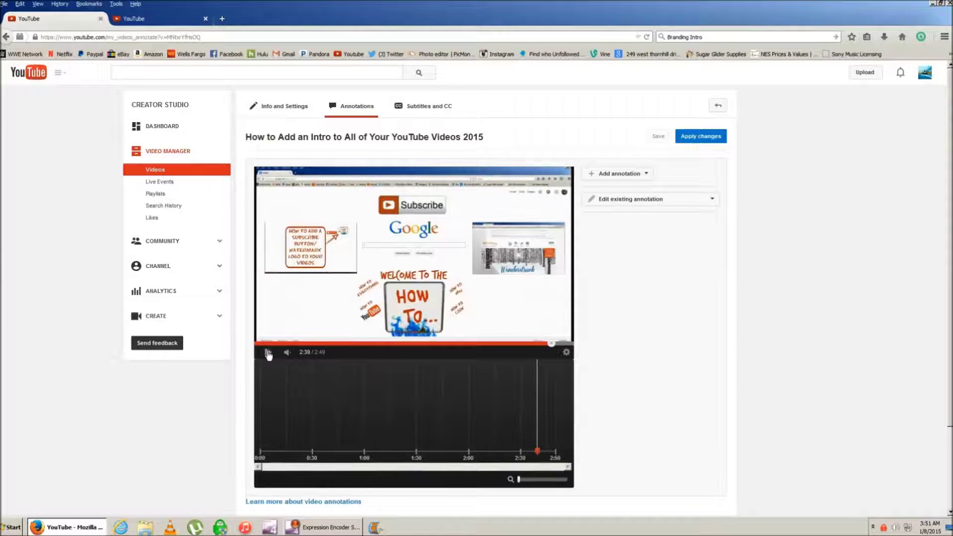
pyautogui.click(268, 354)
# Add a Spotlight annotation and fit it over the "How to Add a Subscribe Button" clip beside the Google logo.
pyautogui.click(597, 178)
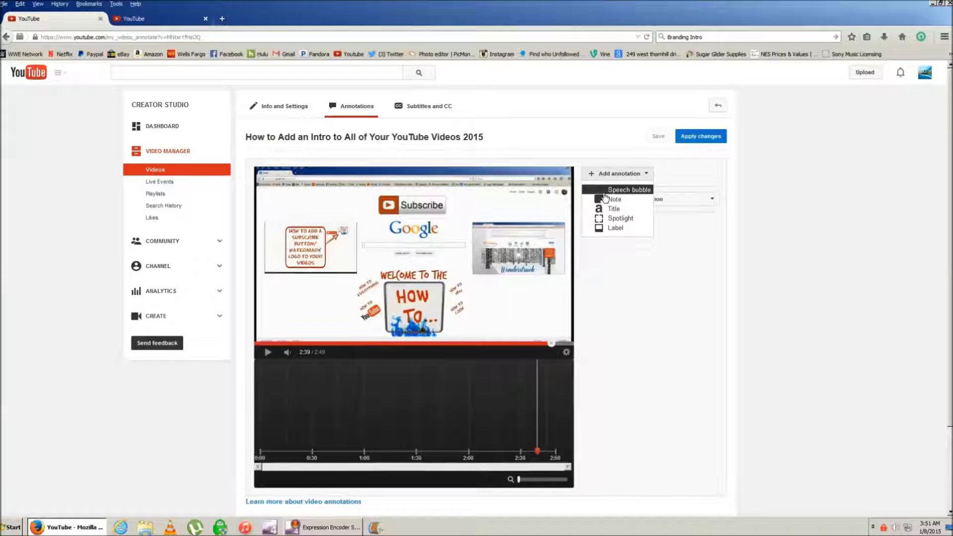
pyautogui.click(618, 220)
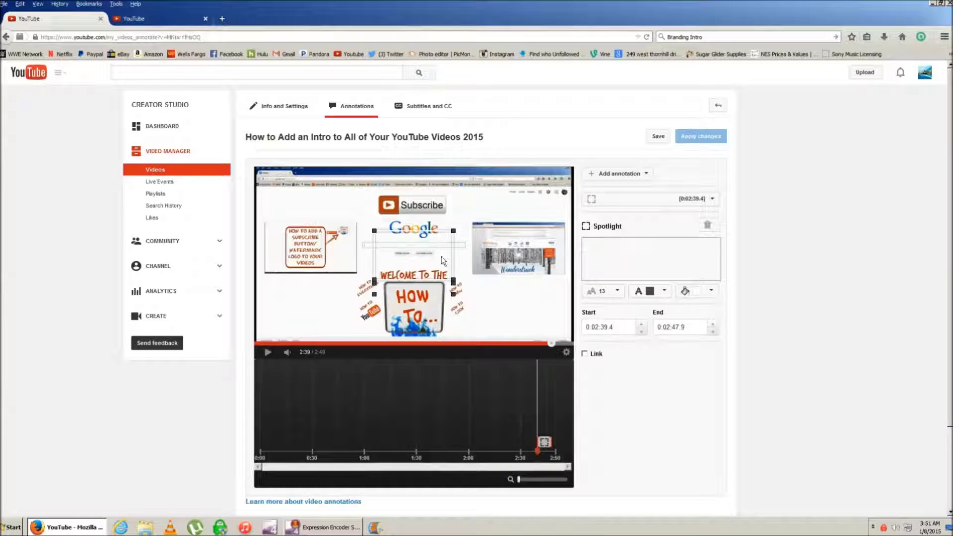
pyautogui.moveTo(420, 257); pyautogui.dragTo(309, 244)
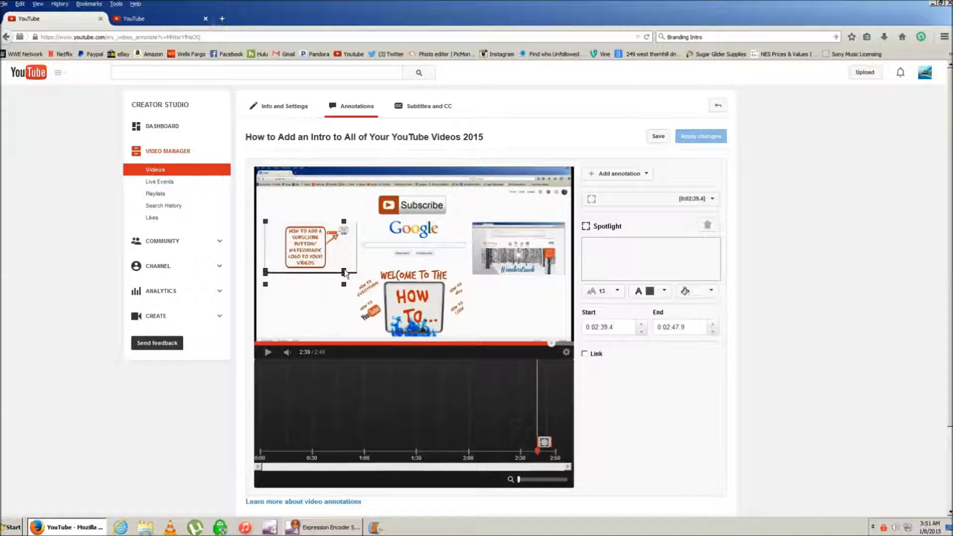
pyautogui.moveTo(344, 271); pyautogui.dragTo(357, 275)
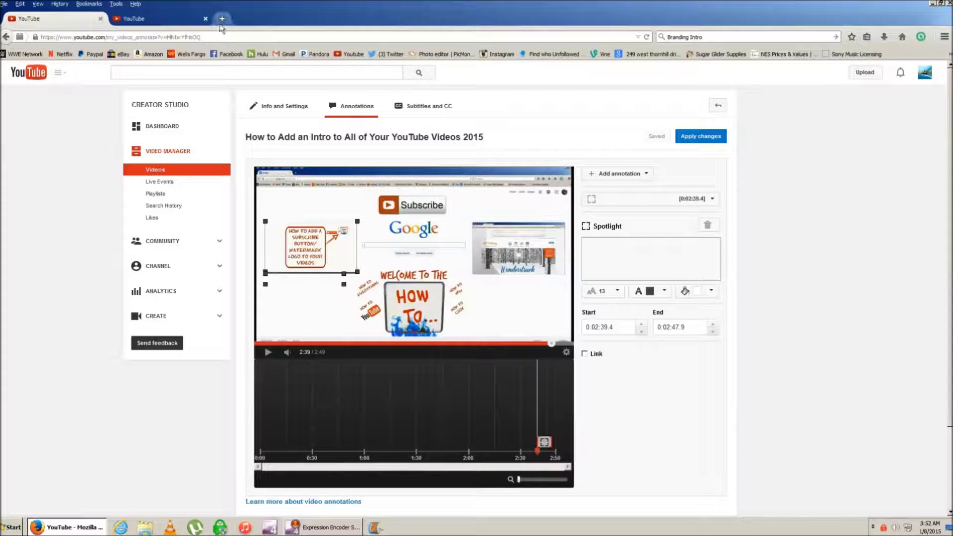
# In a new browser tab, open the How To Everything channel and copy the link to "How to Add A Subscribe Button To All Videos 2015 Tutorial".
pyautogui.click(221, 21)
pyautogui.click(338, 53)
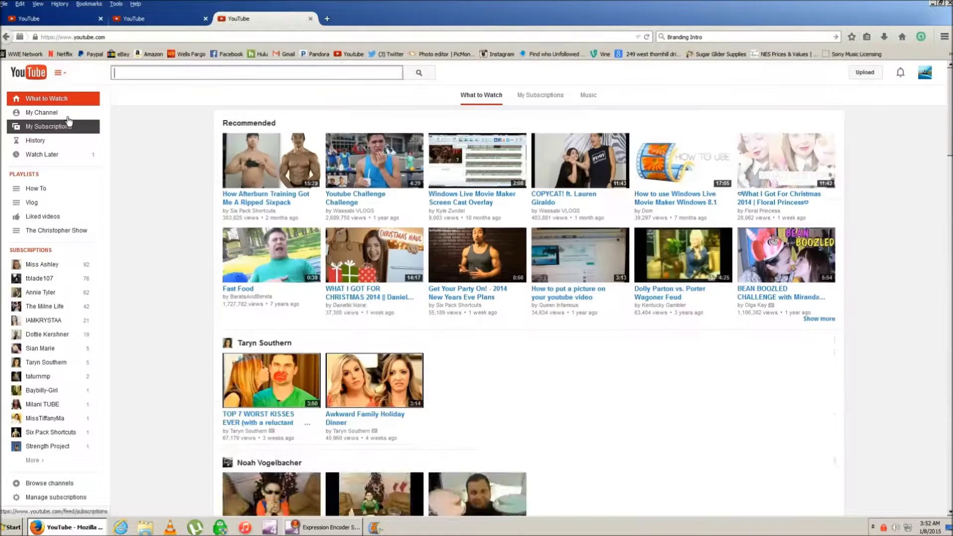
pyautogui.click(67, 113)
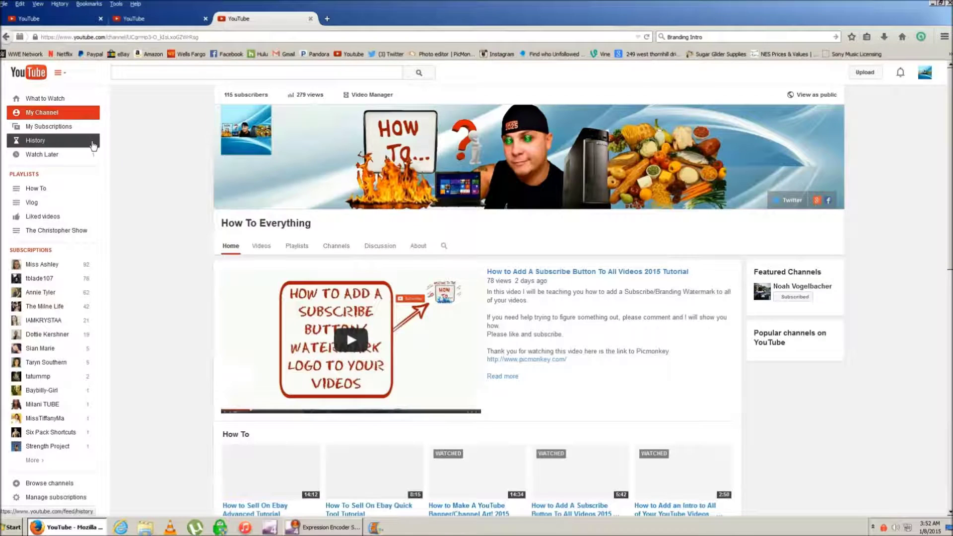
pyautogui.rightClick(500, 275)
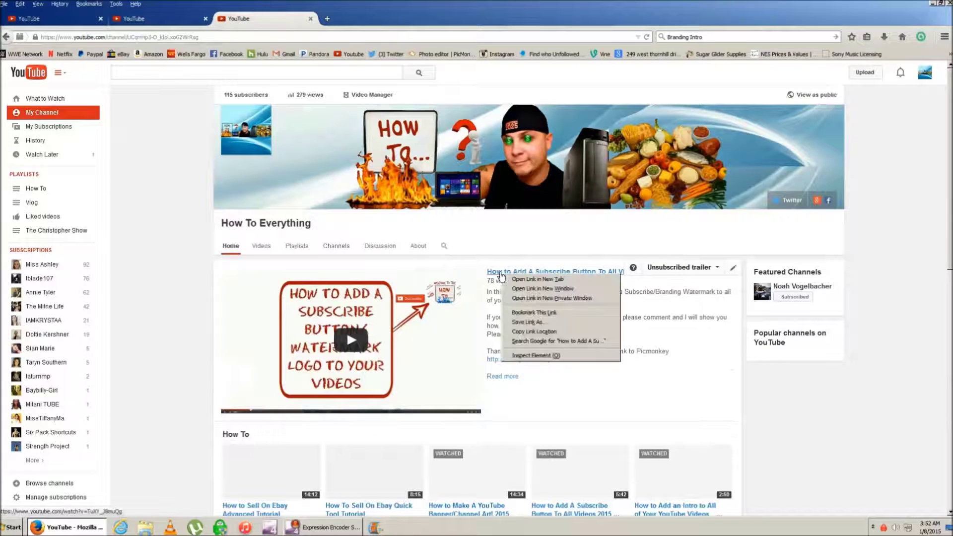
pyautogui.click(541, 334)
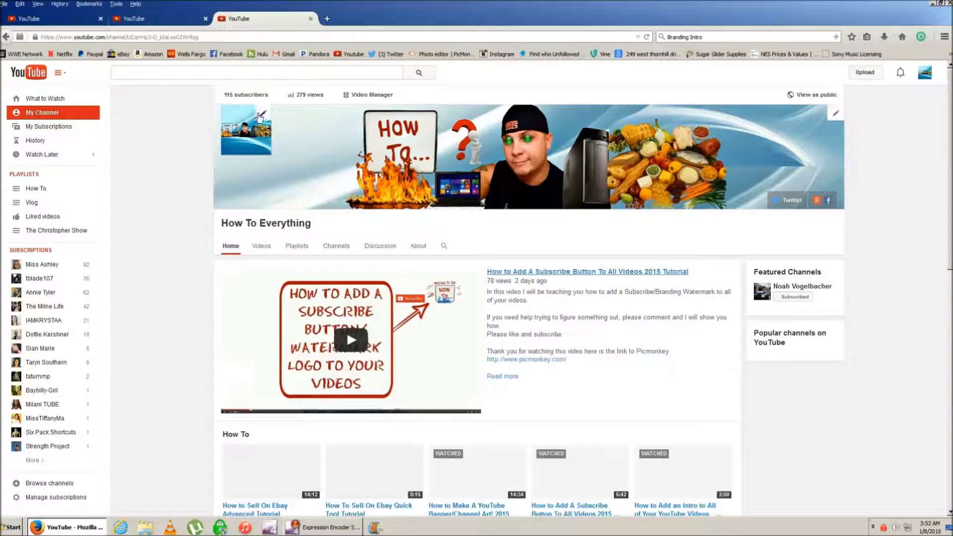